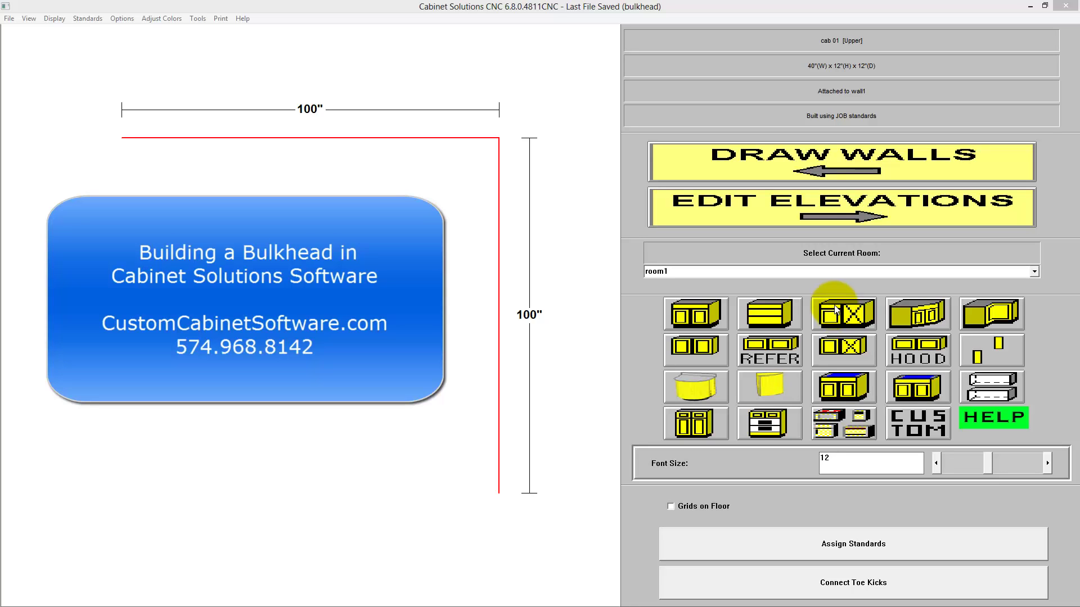
# - Place an extended end upper on the right wall: height 12, floor-to-bottom 84, width 100
pyautogui.click(830, 317)
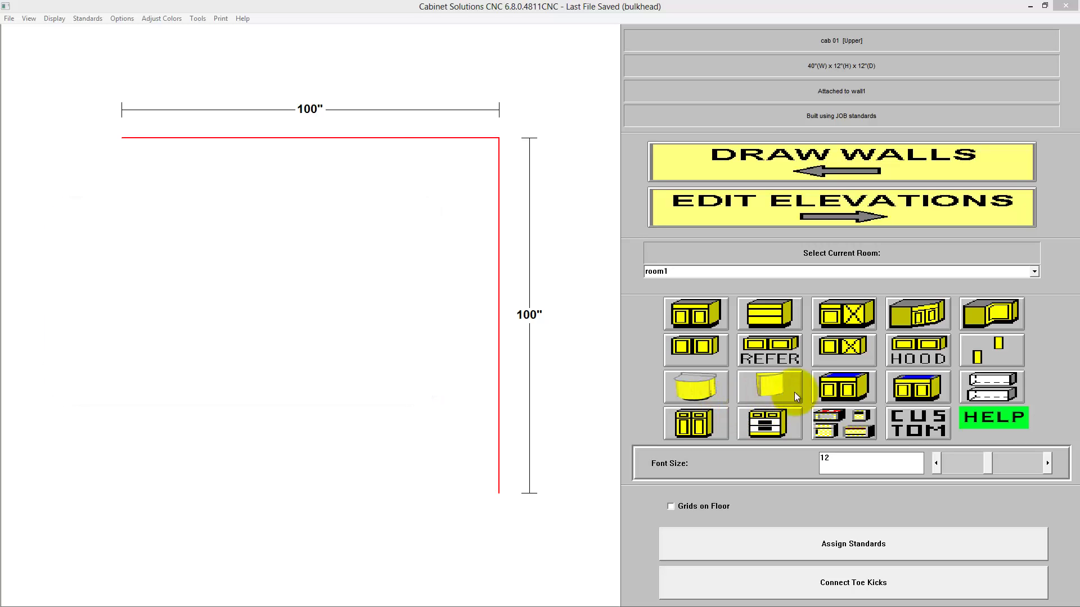
pyautogui.click(846, 347)
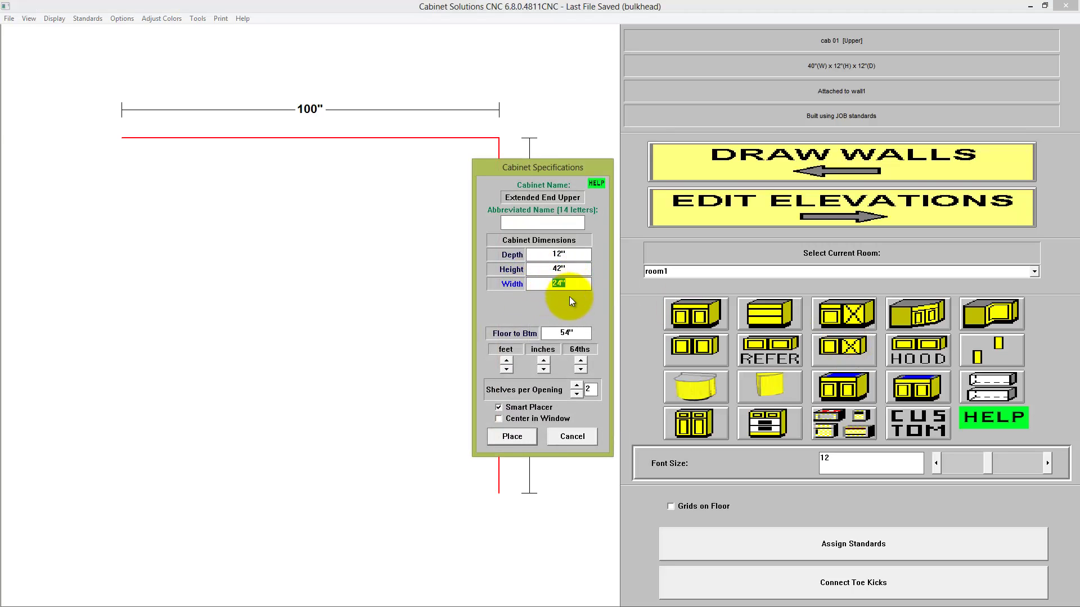
pyautogui.click(574, 269)
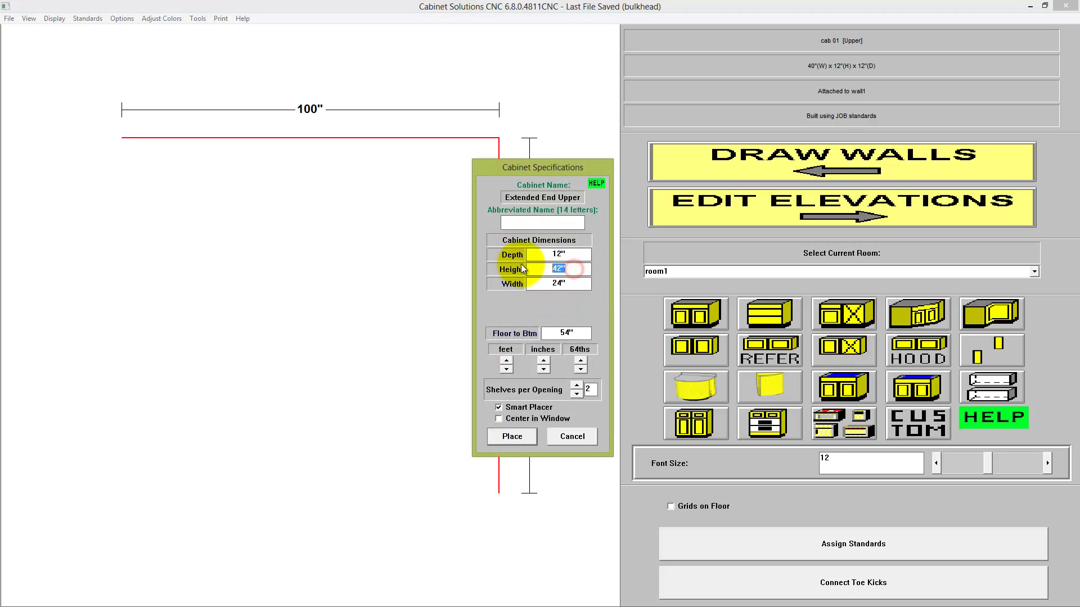
pyautogui.write('12')
pyautogui.press('Return')
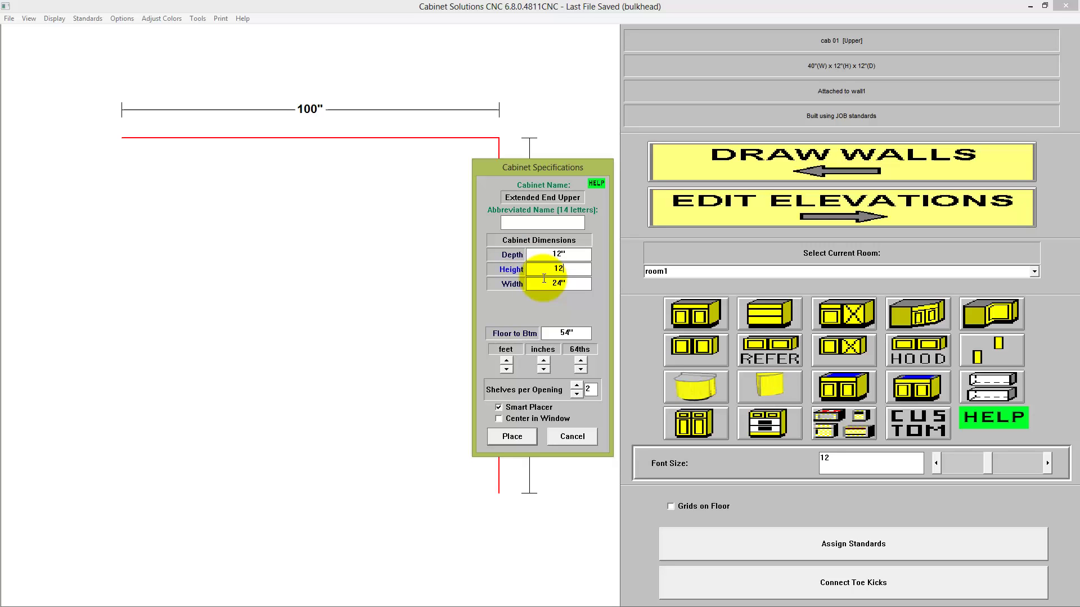
pyautogui.click(565, 333)
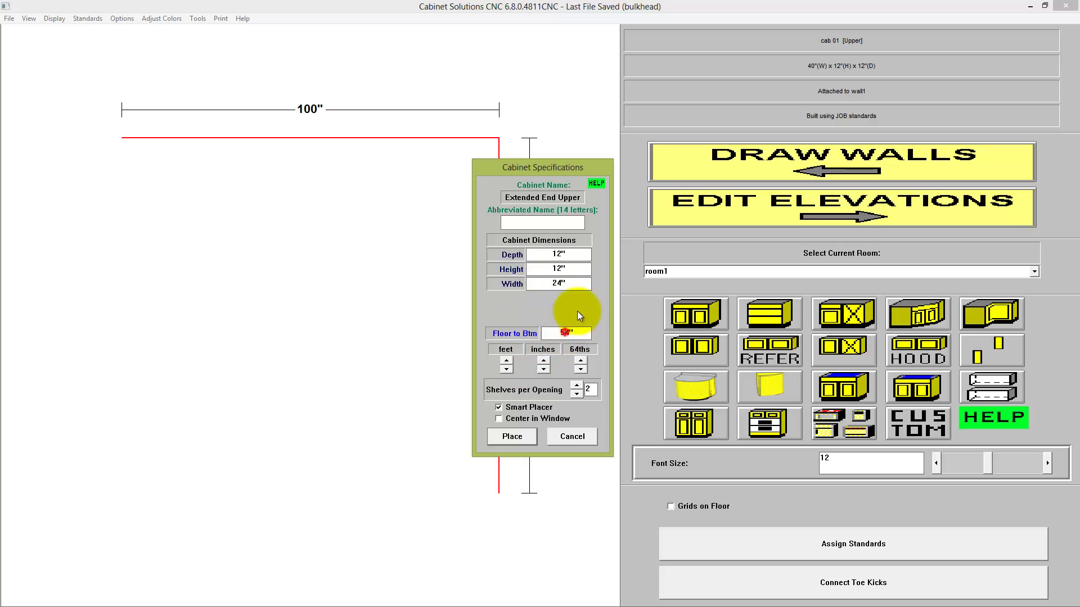
pyautogui.press('BackSpace')
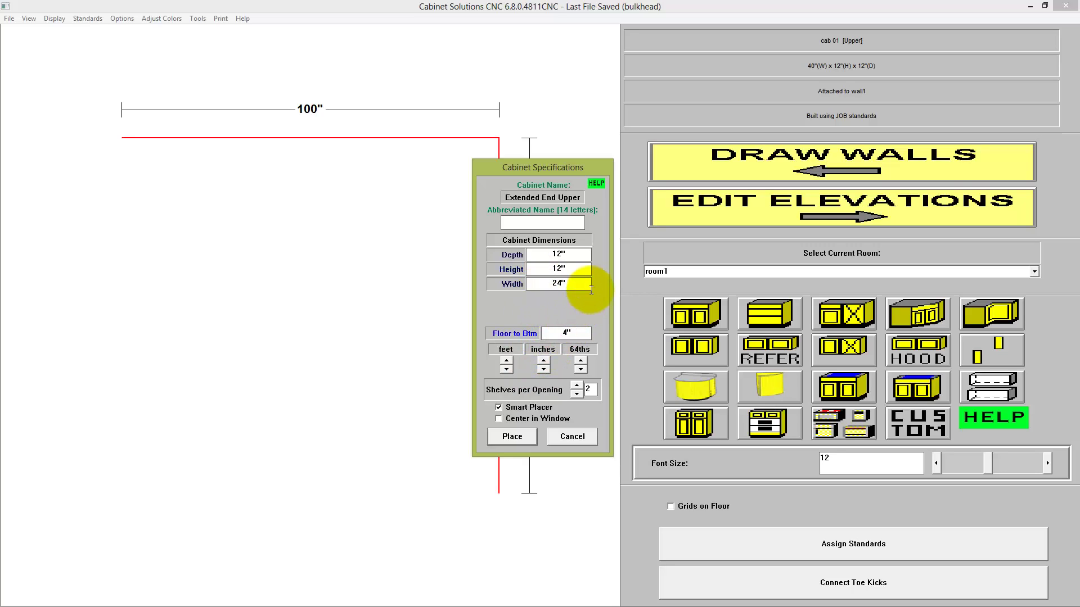
pyautogui.write('8')
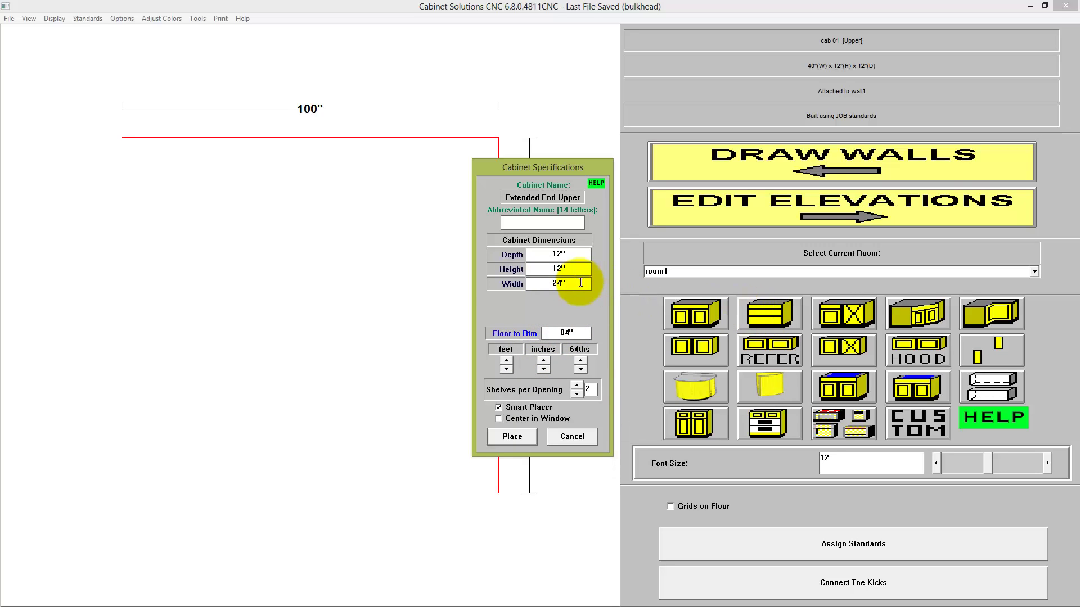
pyautogui.doubleClick(581, 283)
pyautogui.moveTo(526, 169); pyautogui.dragTo(349, 173)
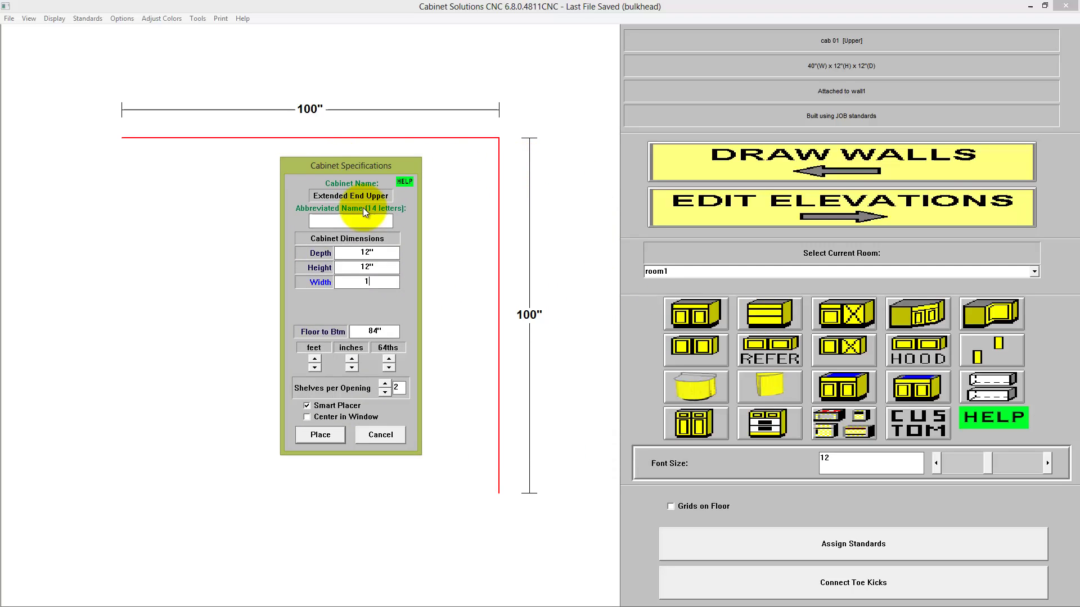
pyautogui.write('100')
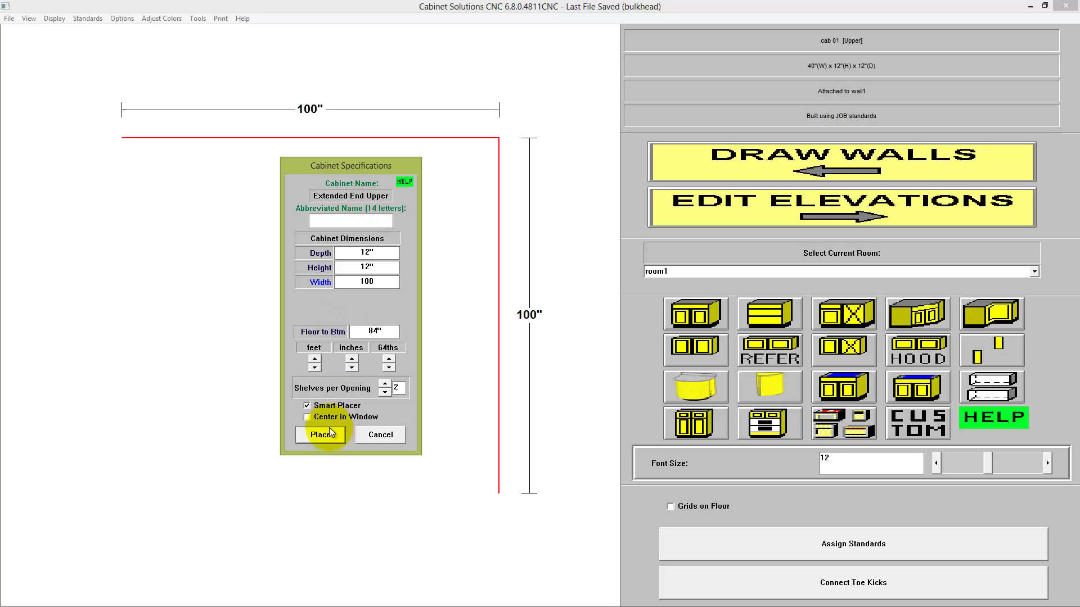
pyautogui.click(330, 433)
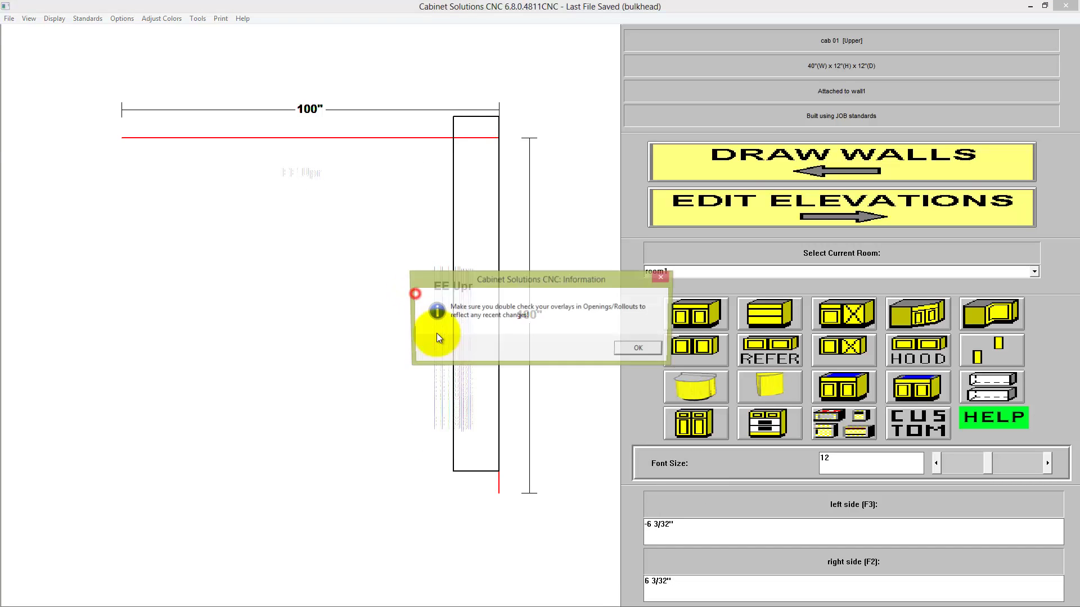
pyautogui.click(633, 348)
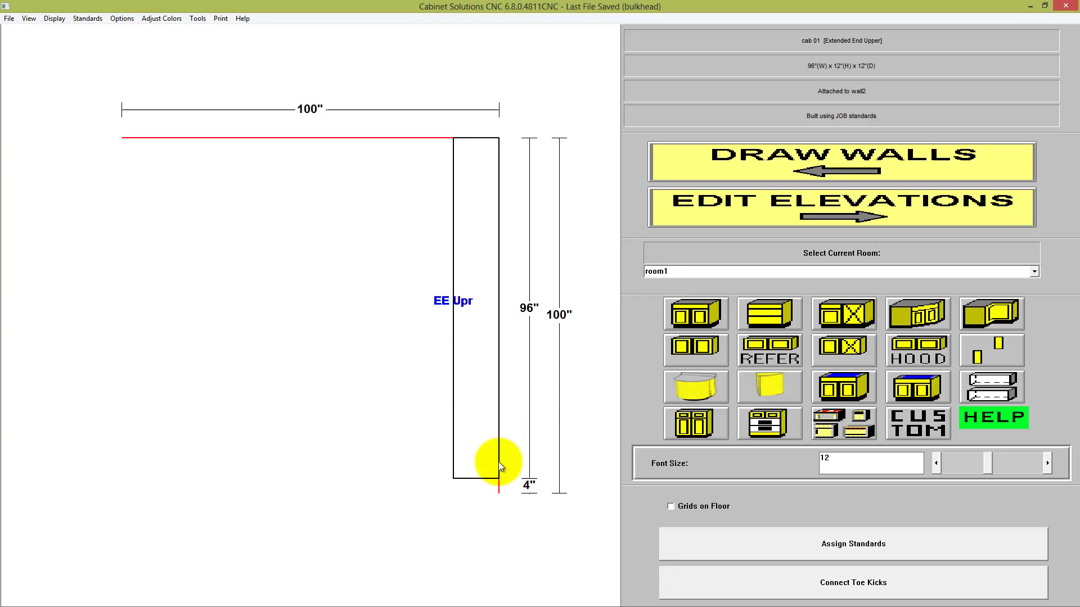
pyautogui.click(481, 487)
pyautogui.click(509, 487)
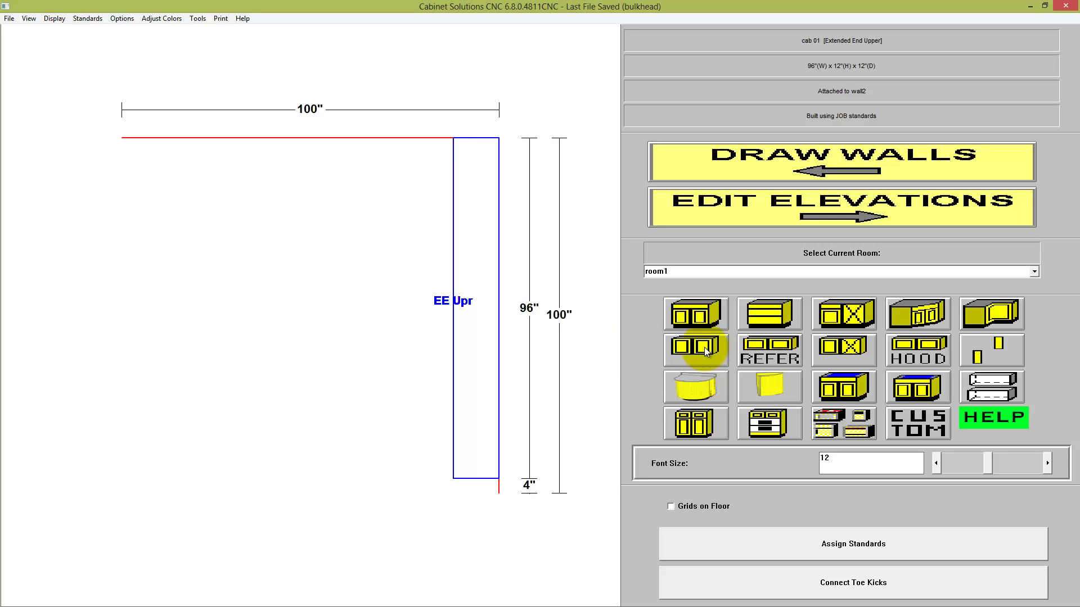
# - Add a standard upper cabinet, height 12 and width 100, along the top wall
pyautogui.click(705, 346)
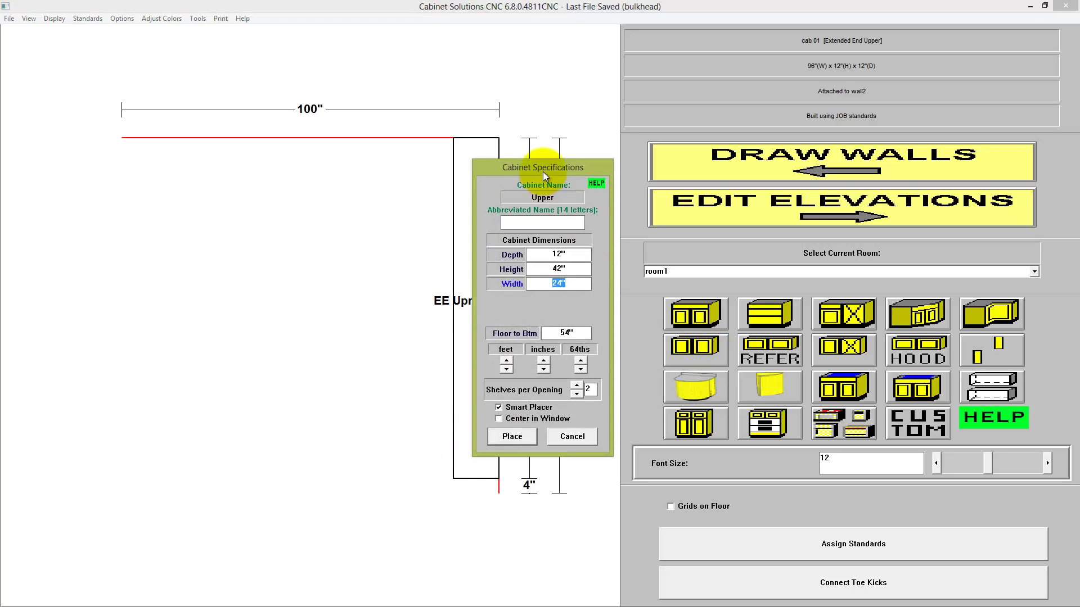
pyautogui.moveTo(542, 172); pyautogui.dragTo(708, 140)
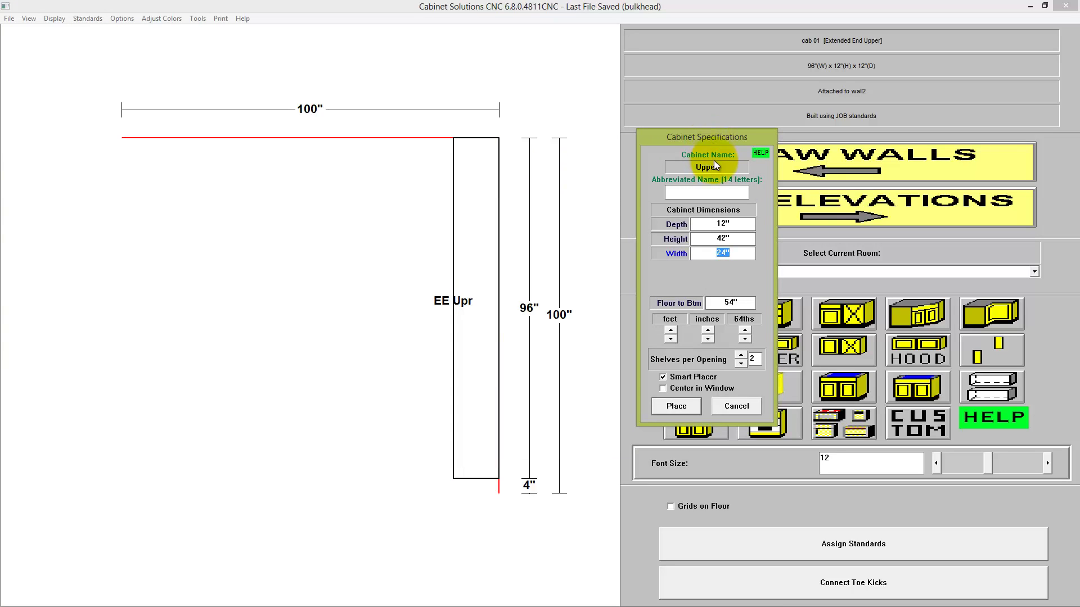
pyautogui.click(724, 239)
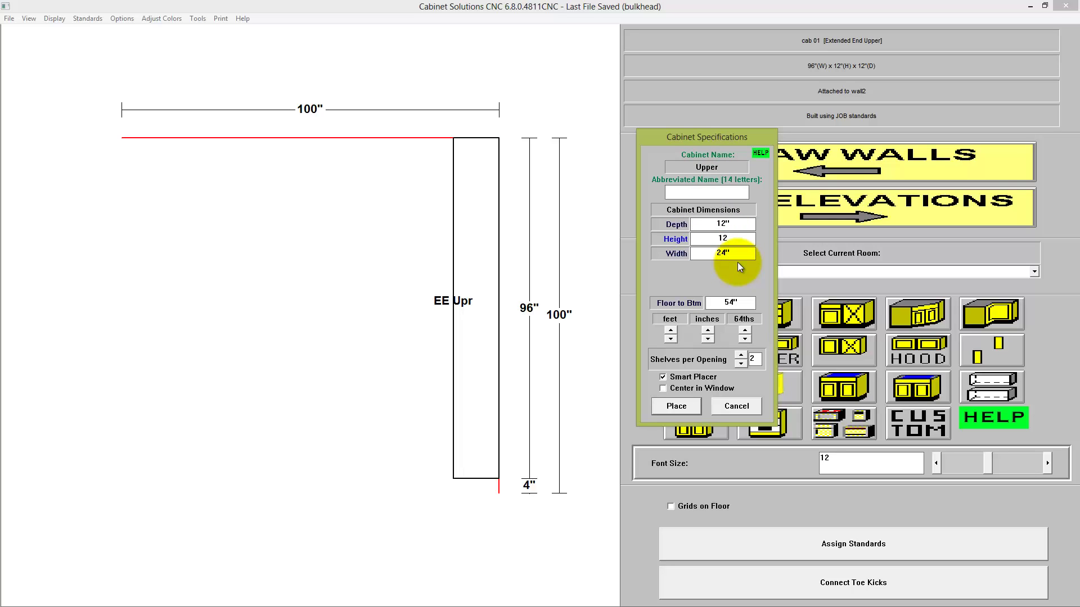
pyautogui.write('12')
pyautogui.click(730, 253)
pyautogui.write('100')
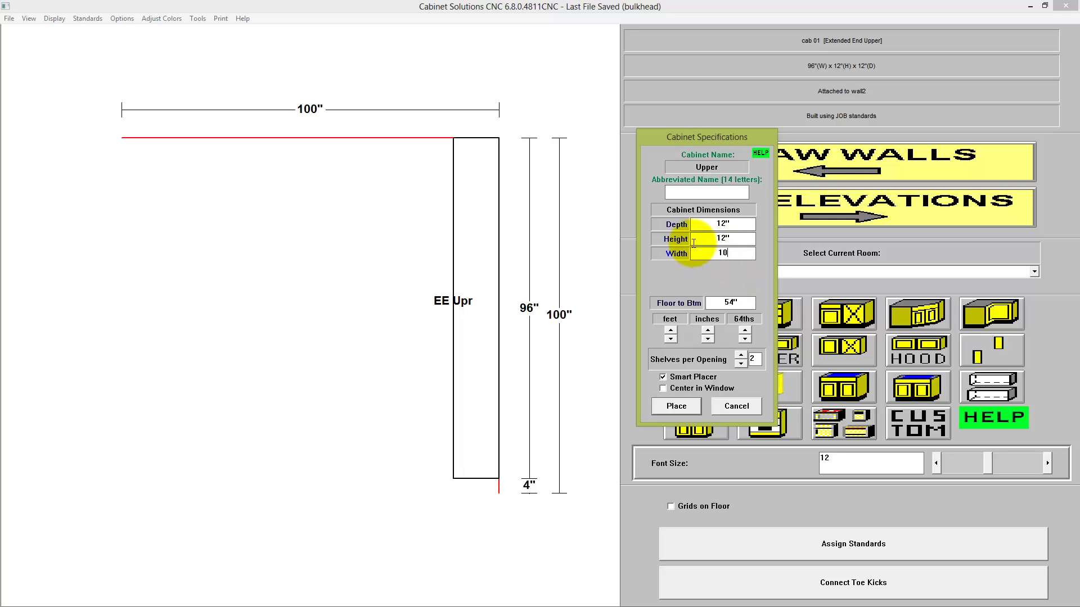
pyautogui.press('Tab')
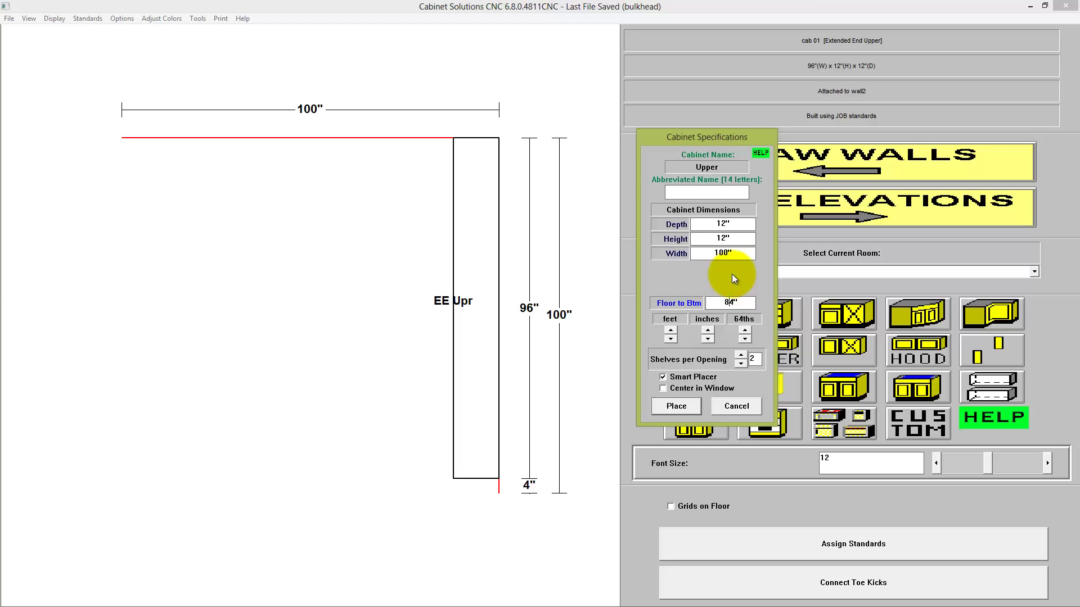
pyautogui.click(672, 409)
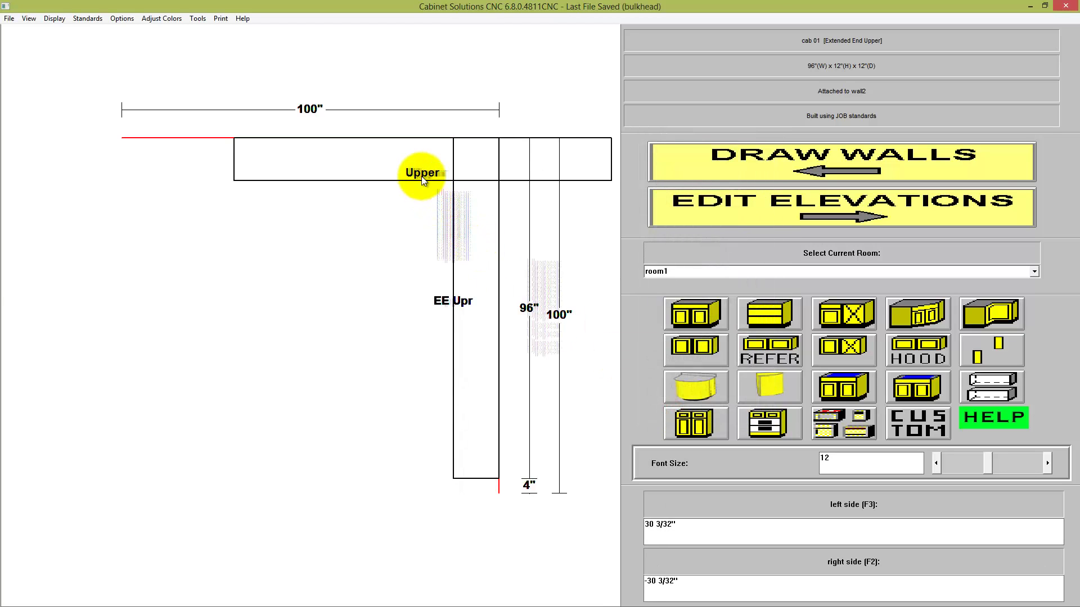
pyautogui.click(393, 172)
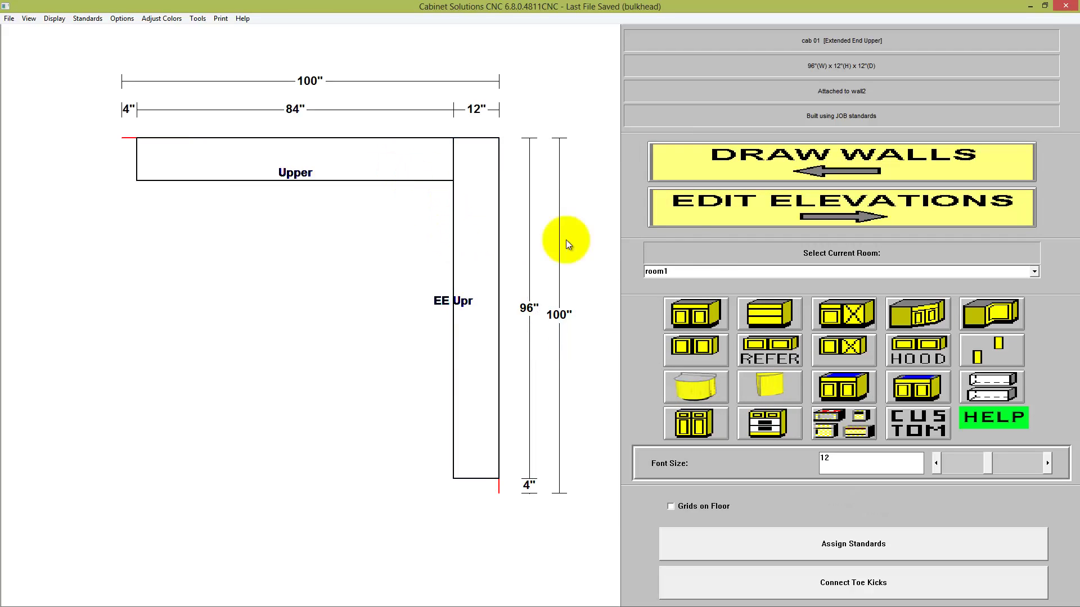
# - Rotate the 3-D room view to a corner angle showing both walls of cabinets
pyautogui.click(767, 212)
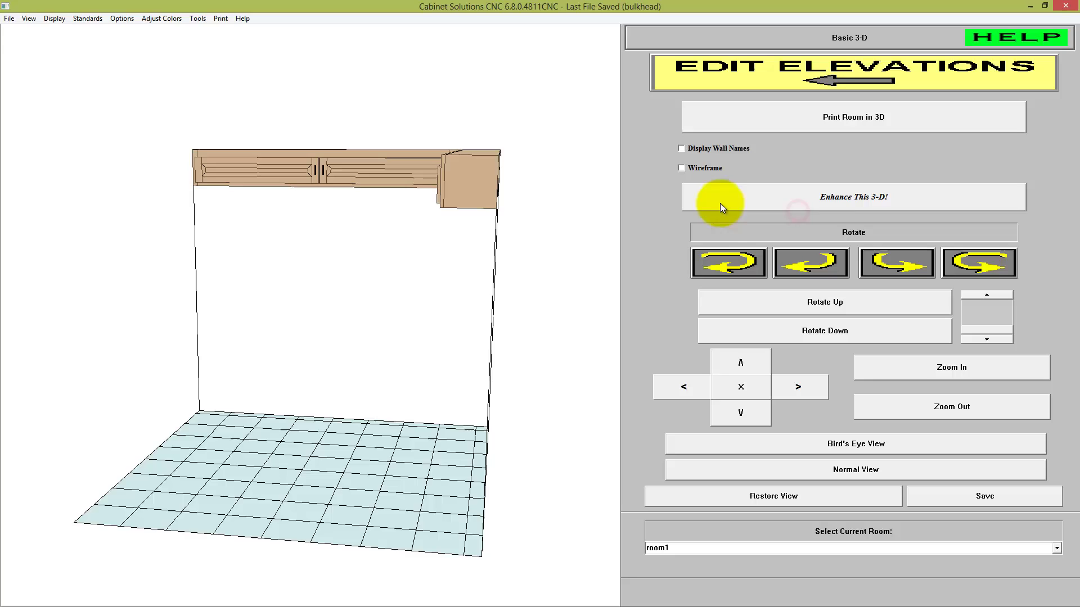
pyautogui.click(809, 263)
pyautogui.click(978, 266)
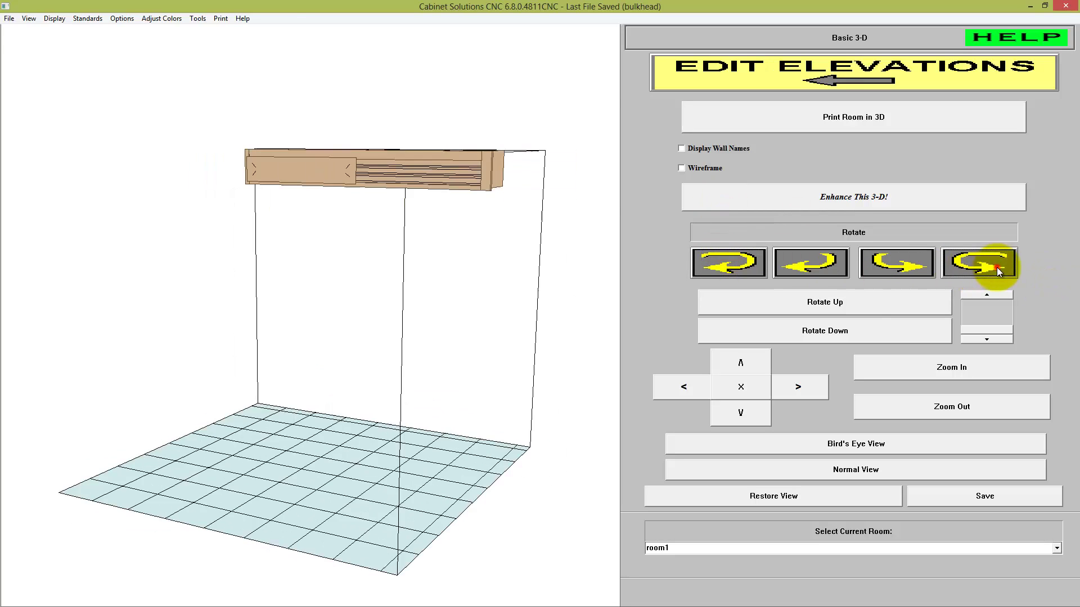
pyautogui.click(997, 268)
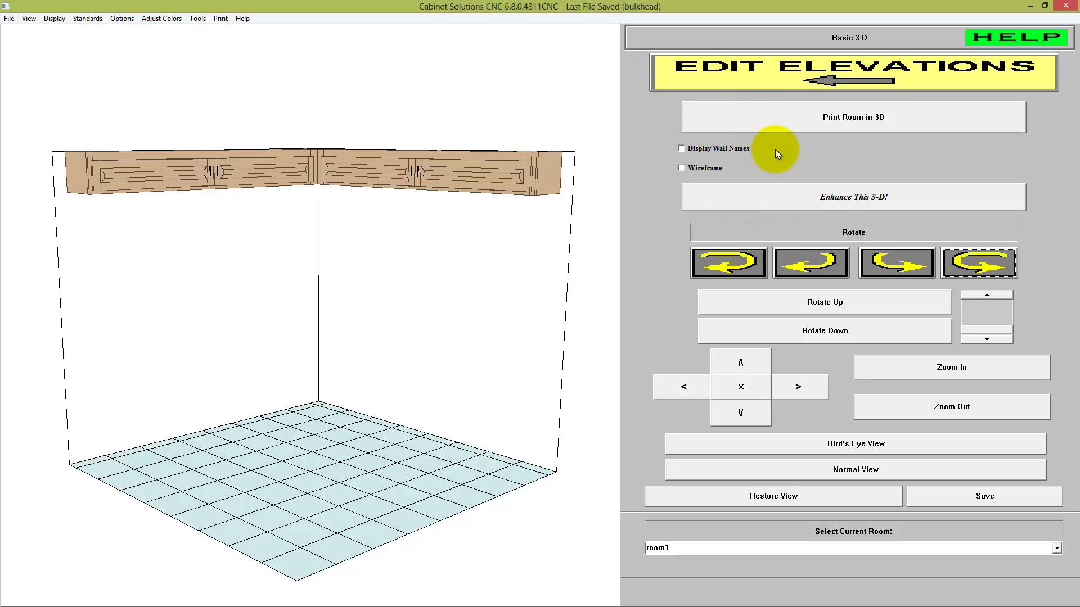
pyautogui.click(757, 84)
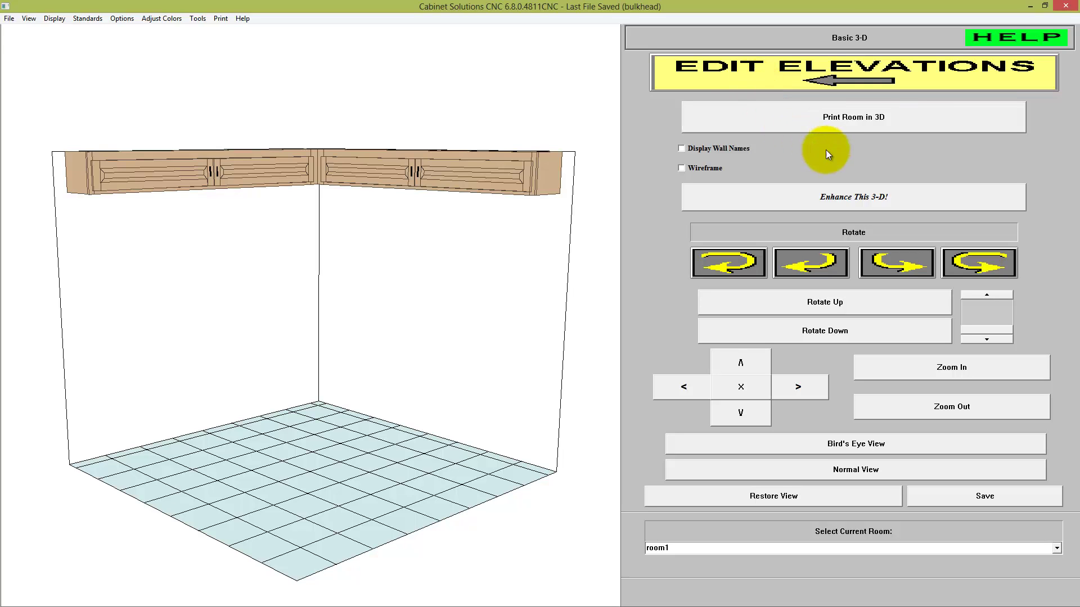
# - Select cab 01 on wall2's elevation and open its customization screen
pyautogui.click(799, 81)
pyautogui.click(323, 149)
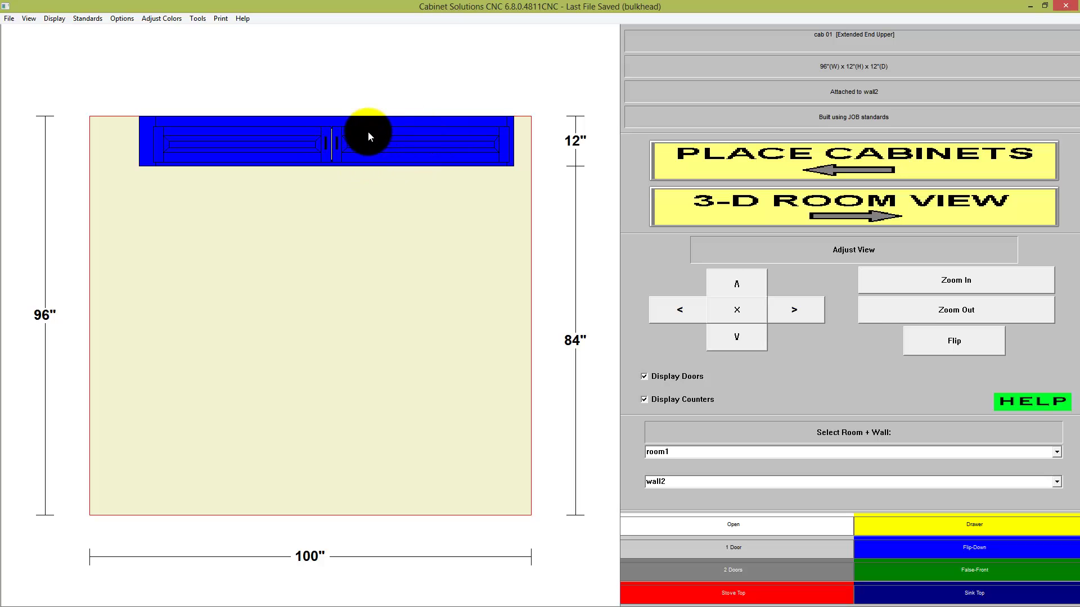
pyautogui.click(349, 138)
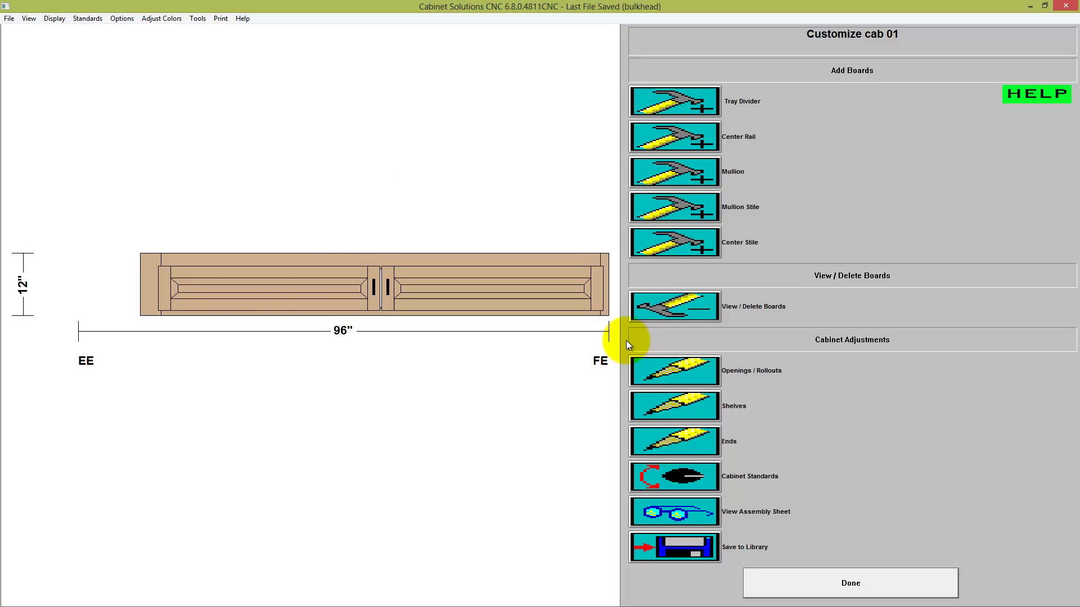
# - Make opening #1 a false front and bring up its door/drawer-front standards
pyautogui.click(686, 370)
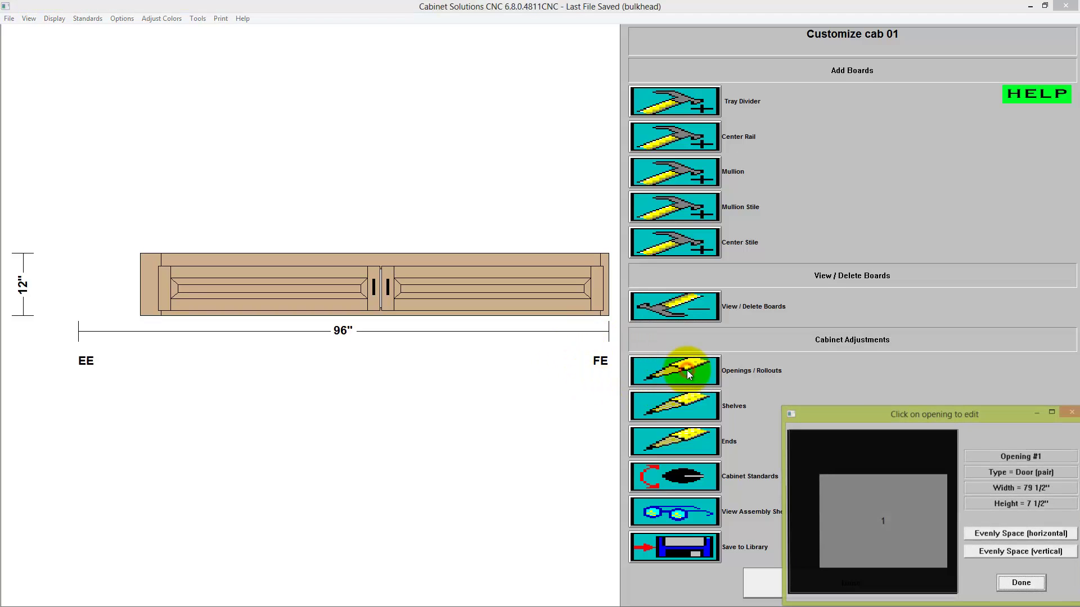
pyautogui.click(897, 506)
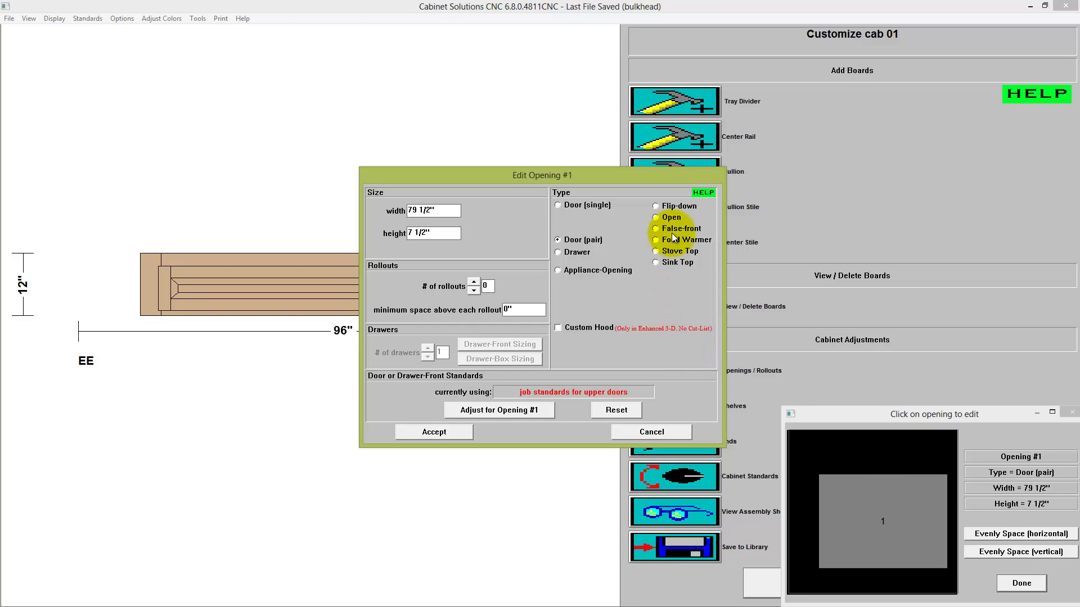
pyautogui.click(674, 229)
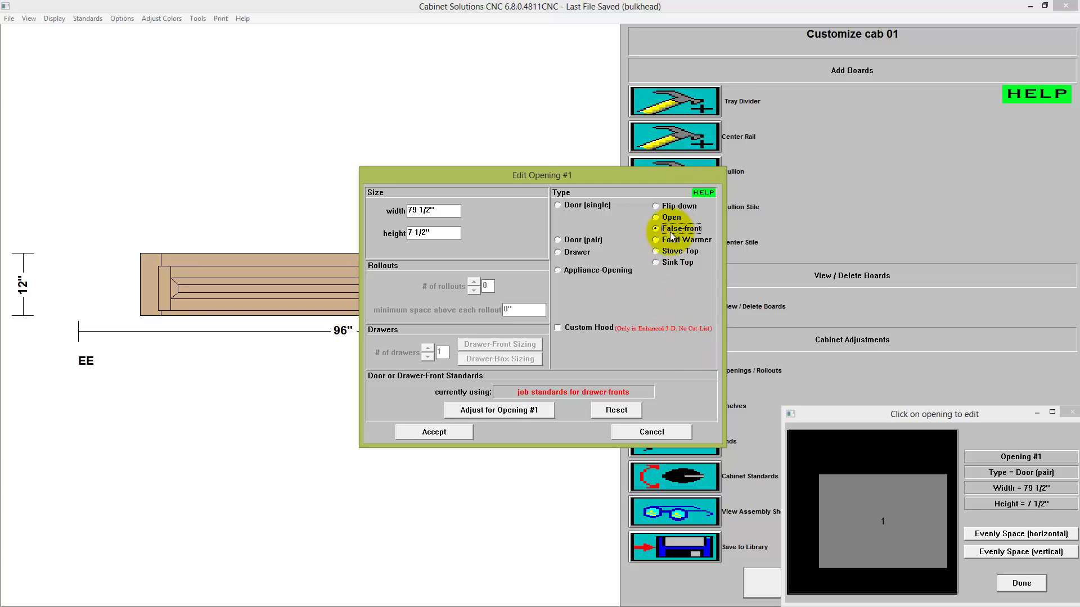
pyautogui.click(516, 412)
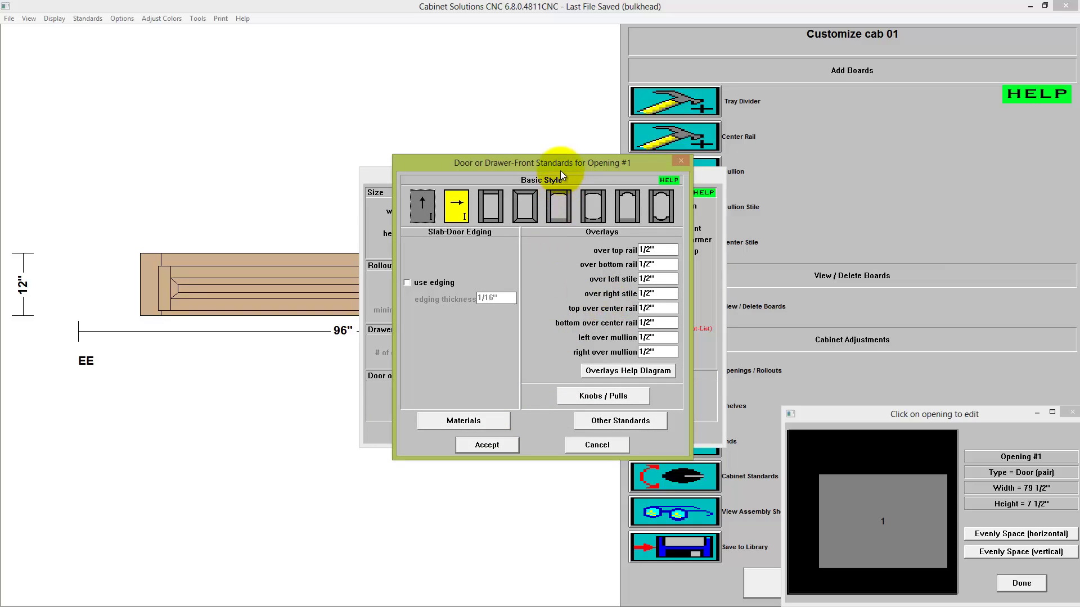
# - Set opening #1 overlays to top rail 3, left stile 3, right stile 1.5, bottom rail 1.5
pyautogui.moveTo(561, 171); pyautogui.dragTo(584, 173)
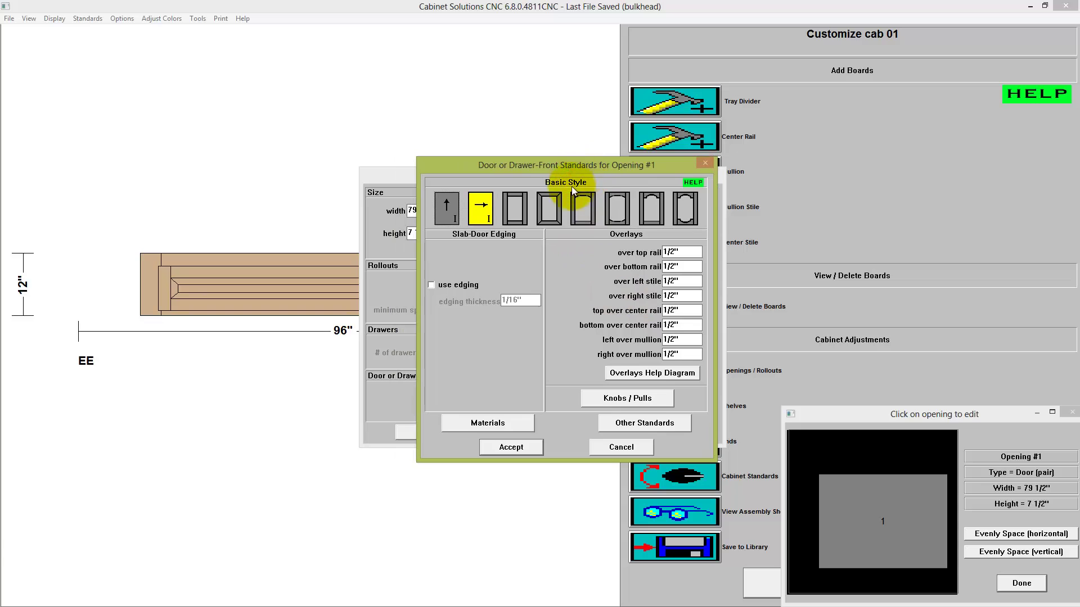
pyautogui.click(685, 253)
pyautogui.moveTo(641, 251); pyautogui.dragTo(582, 249)
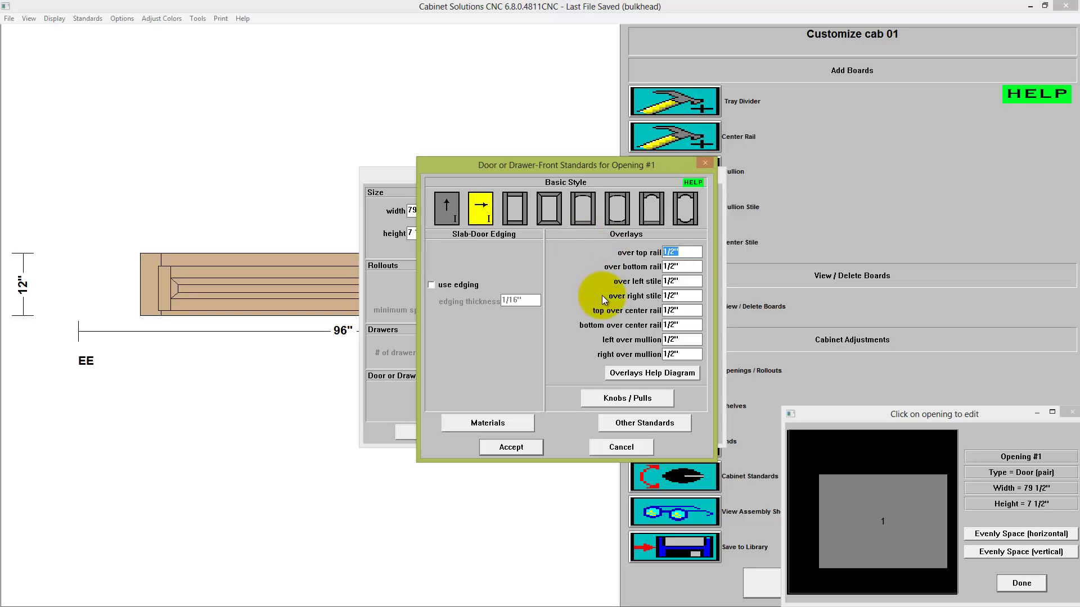
pyautogui.write('3')
pyautogui.moveTo(687, 282); pyautogui.dragTo(600, 293)
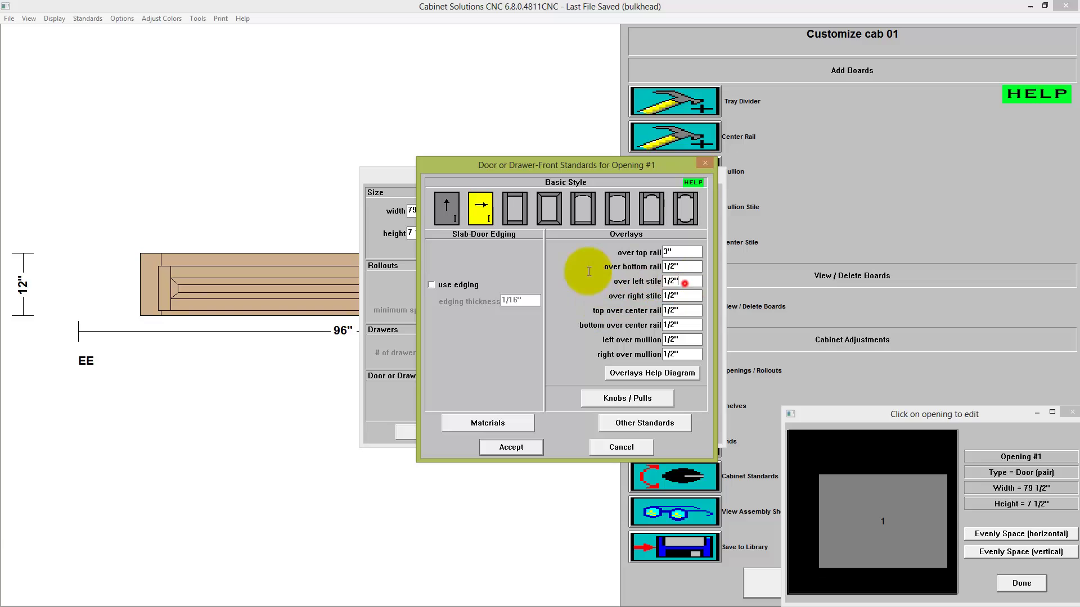
pyautogui.write('3')
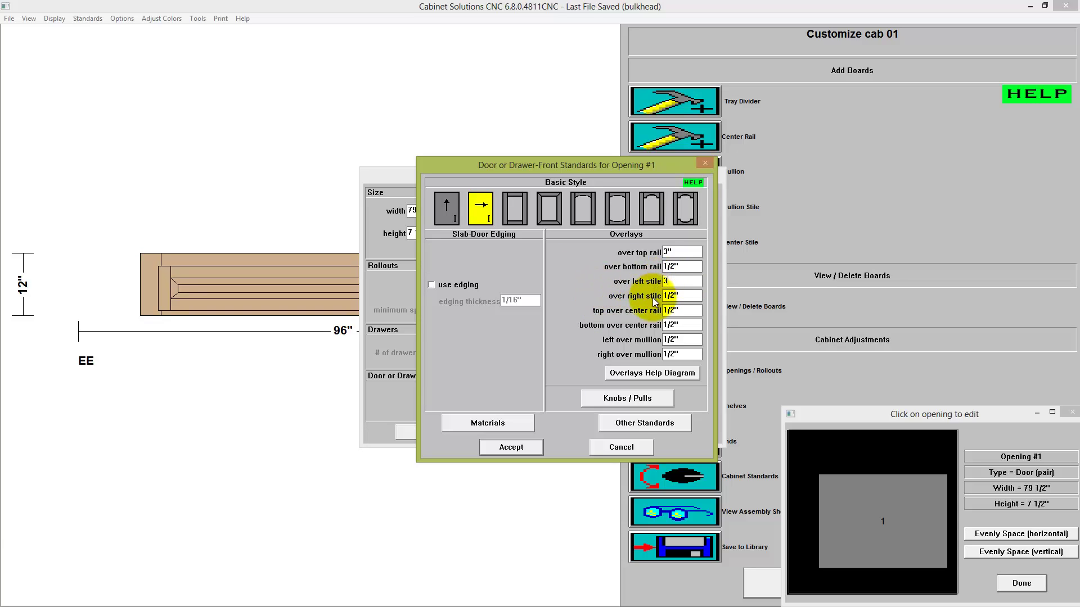
pyautogui.moveTo(688, 296); pyautogui.dragTo(621, 293)
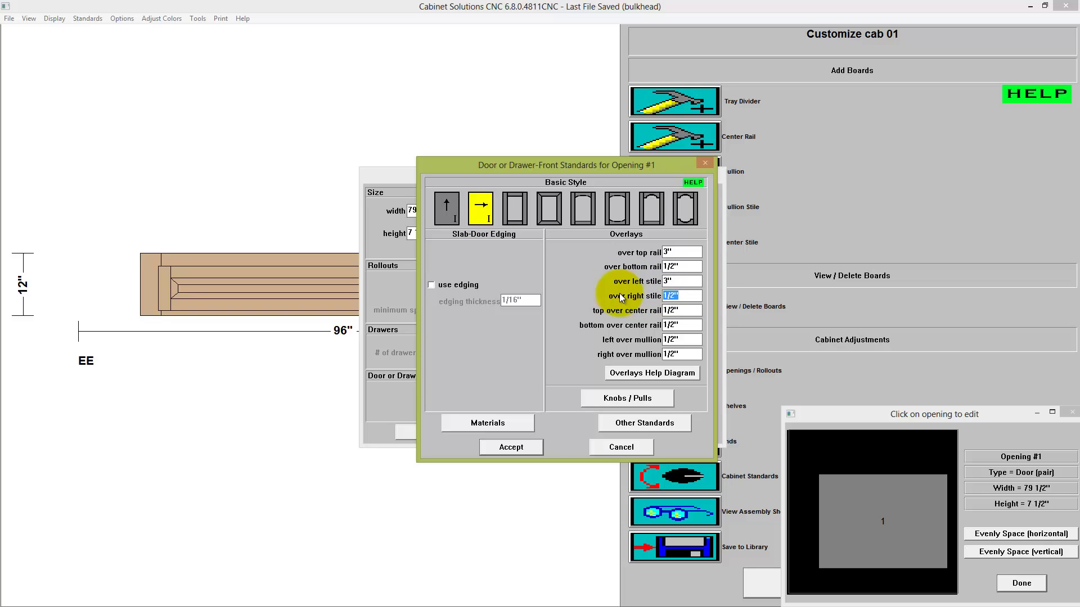
pyautogui.write('1.5')
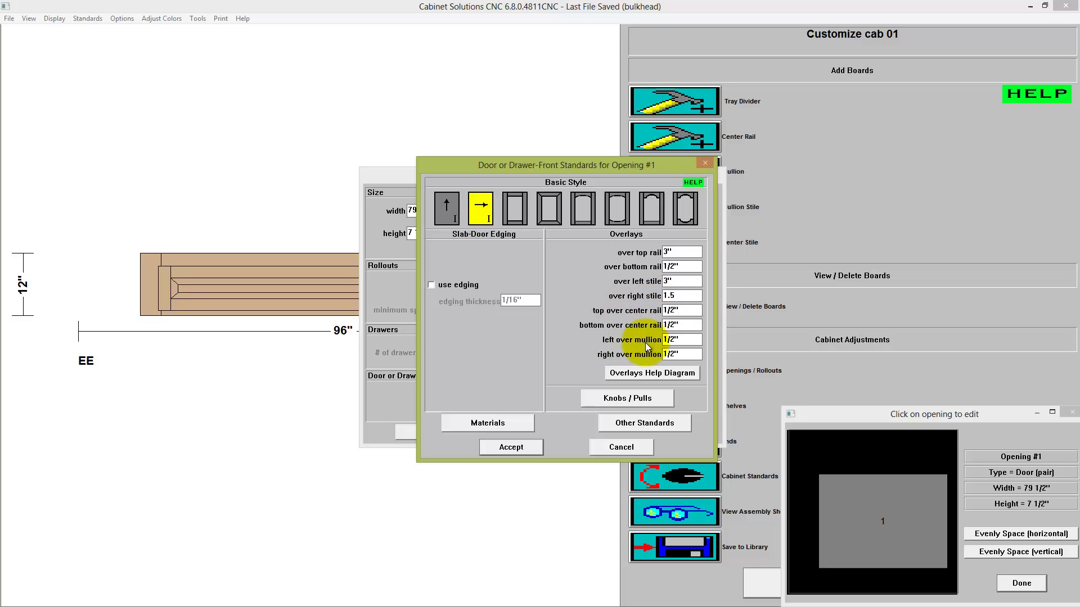
pyautogui.click(680, 266)
pyautogui.write('1.5')
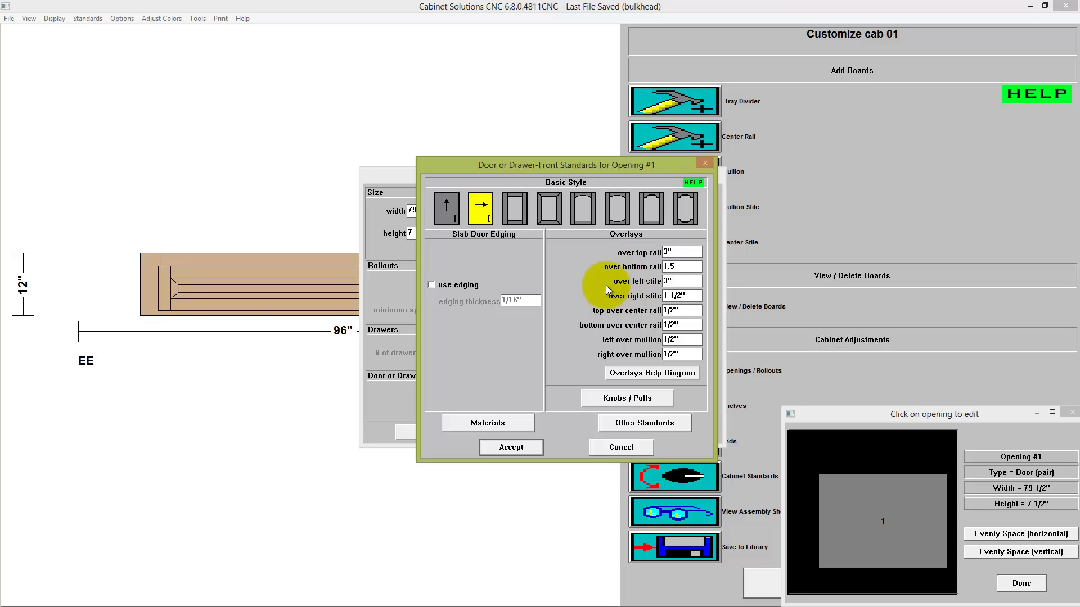
# - Choose no knobs or pulls, then accept the standards and Edit Opening #1 dialogs
pyautogui.click(614, 399)
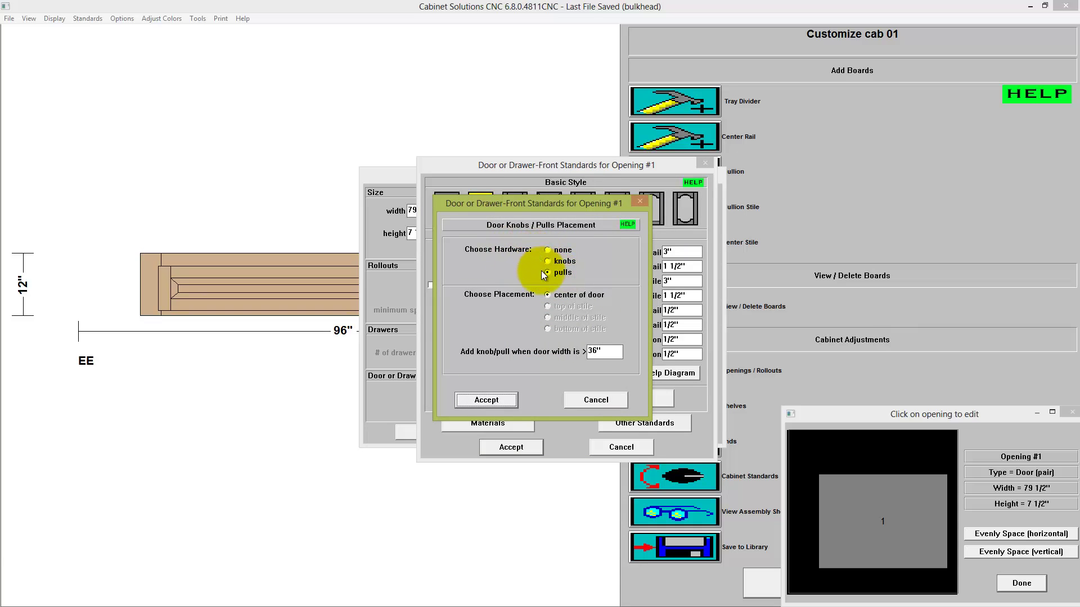
pyautogui.click(547, 249)
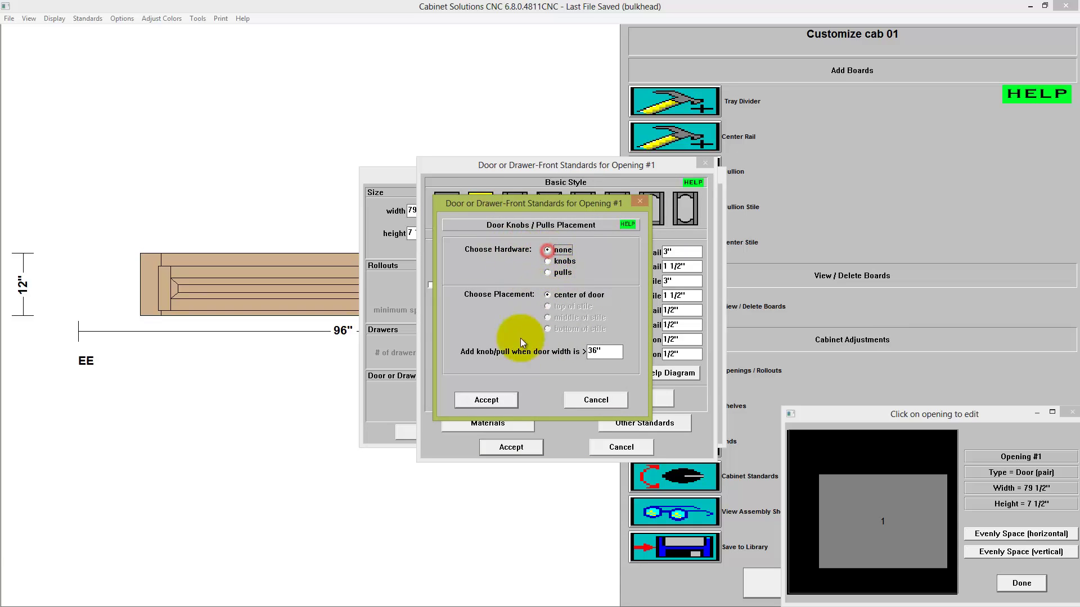
pyautogui.click(503, 399)
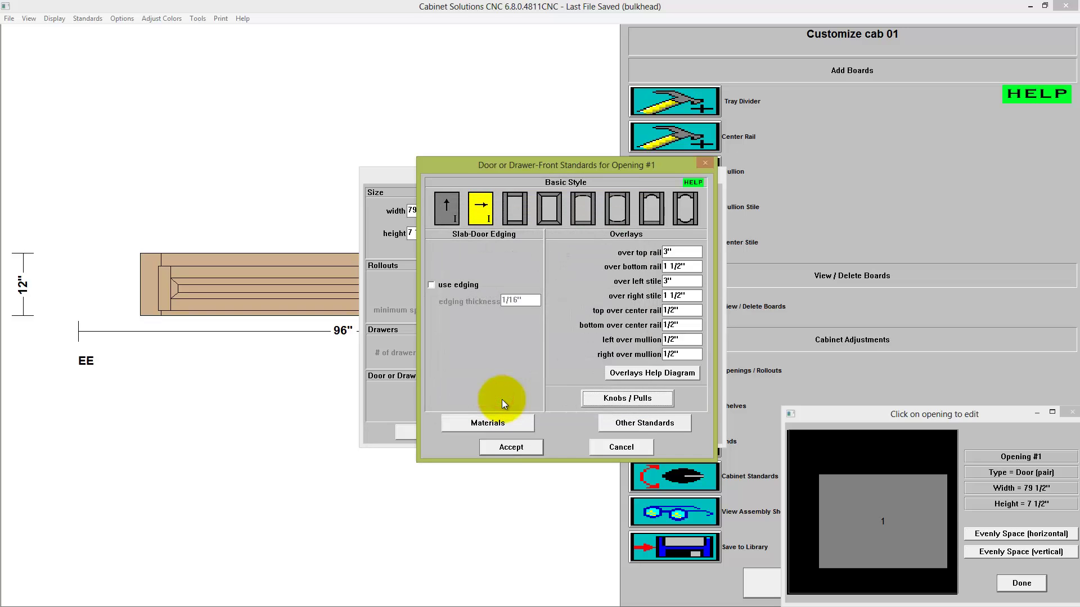
pyautogui.click(504, 447)
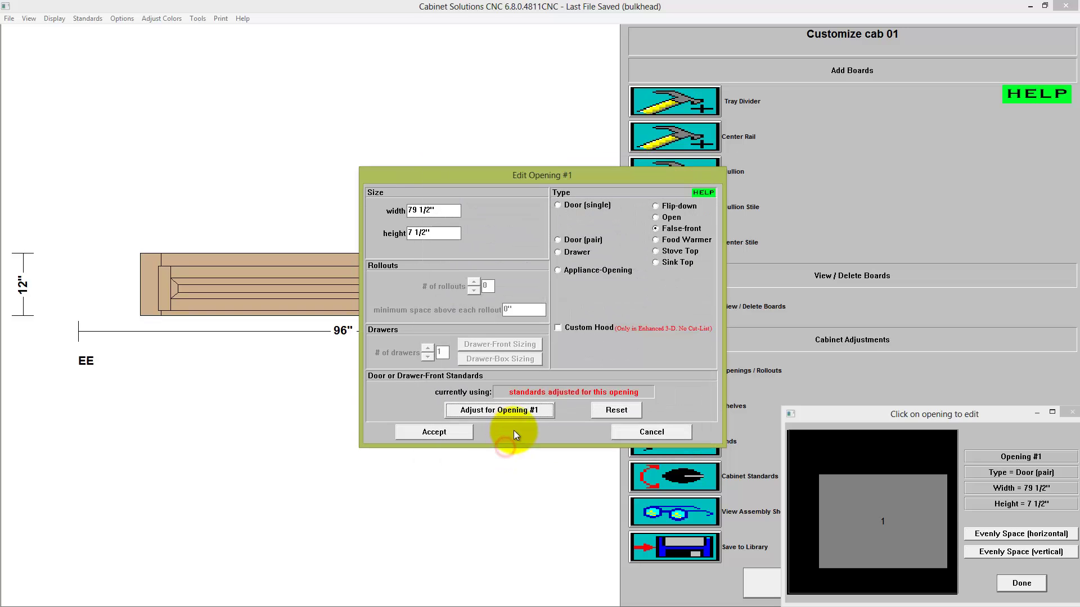
pyautogui.click(452, 428)
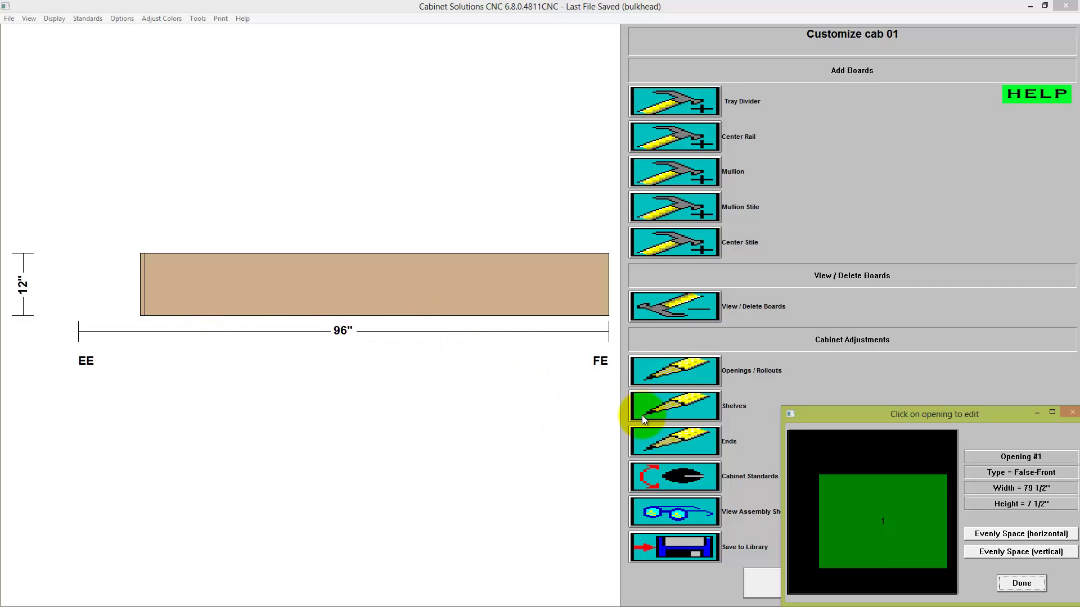
# - Review cab 01's assembly sheet, including the face frame parts, then close it
pyautogui.click(1030, 585)
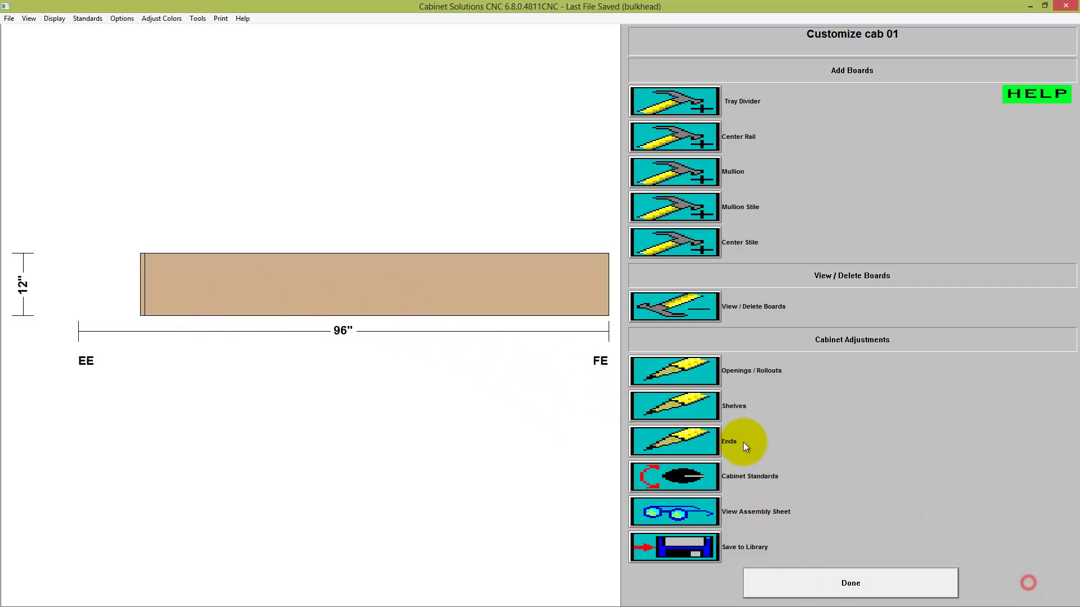
pyautogui.click(684, 514)
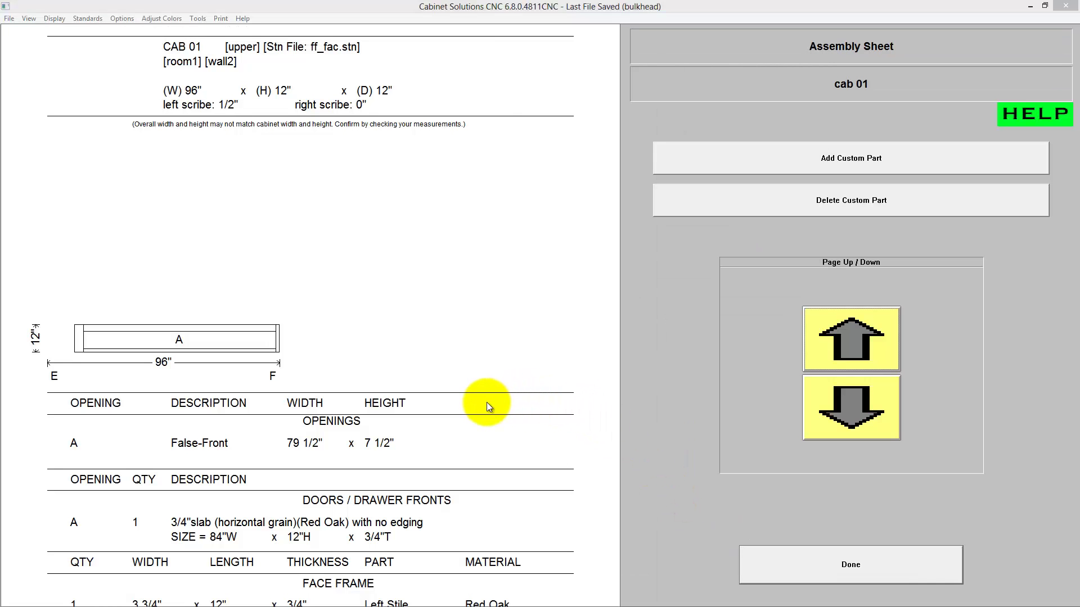
pyautogui.click(855, 429)
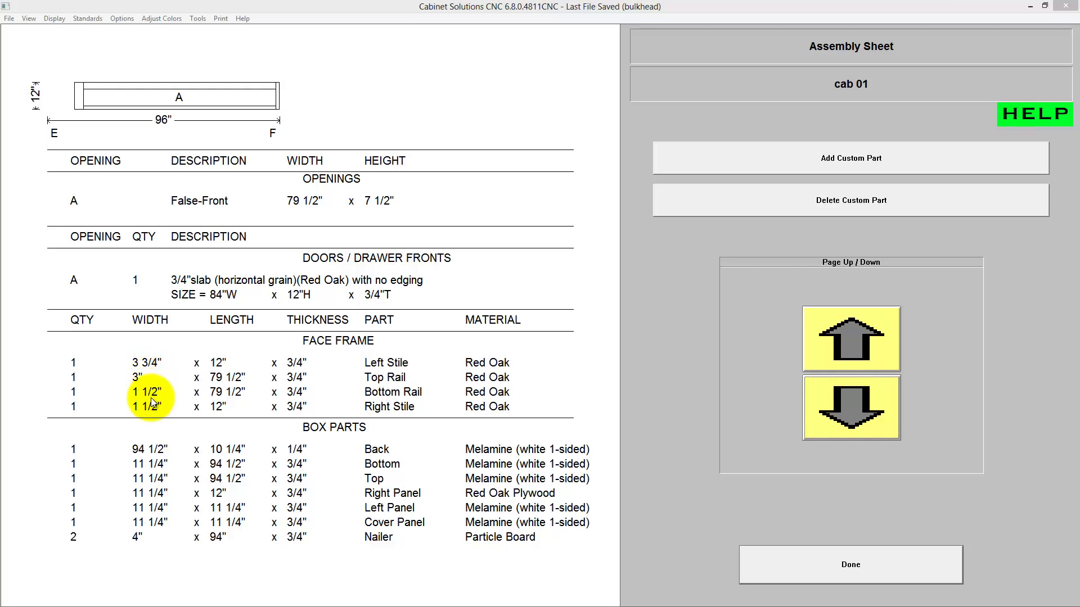
pyautogui.click(793, 561)
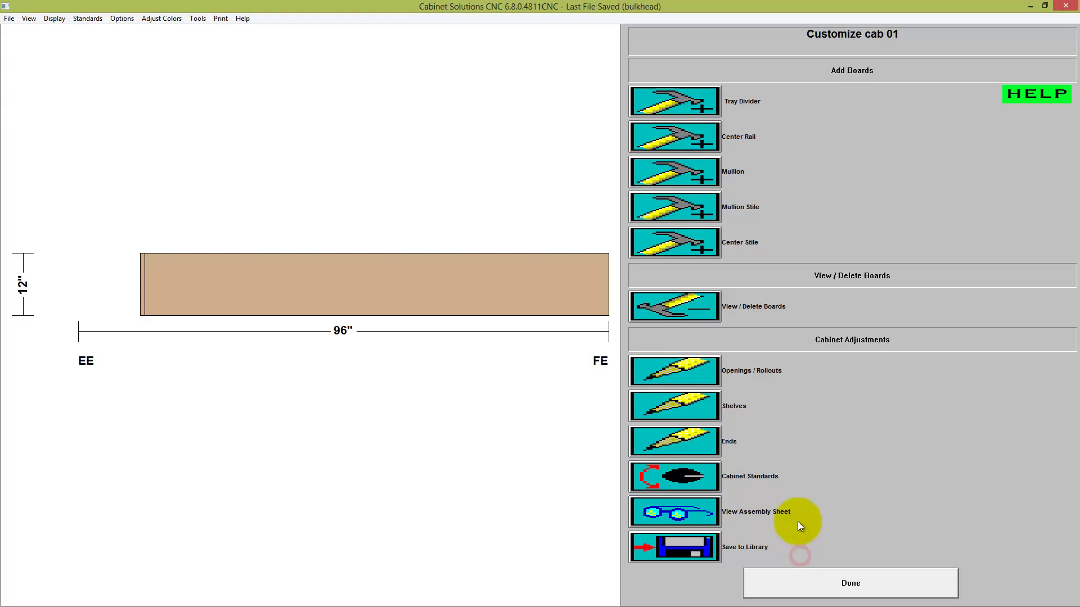
pyautogui.click(808, 576)
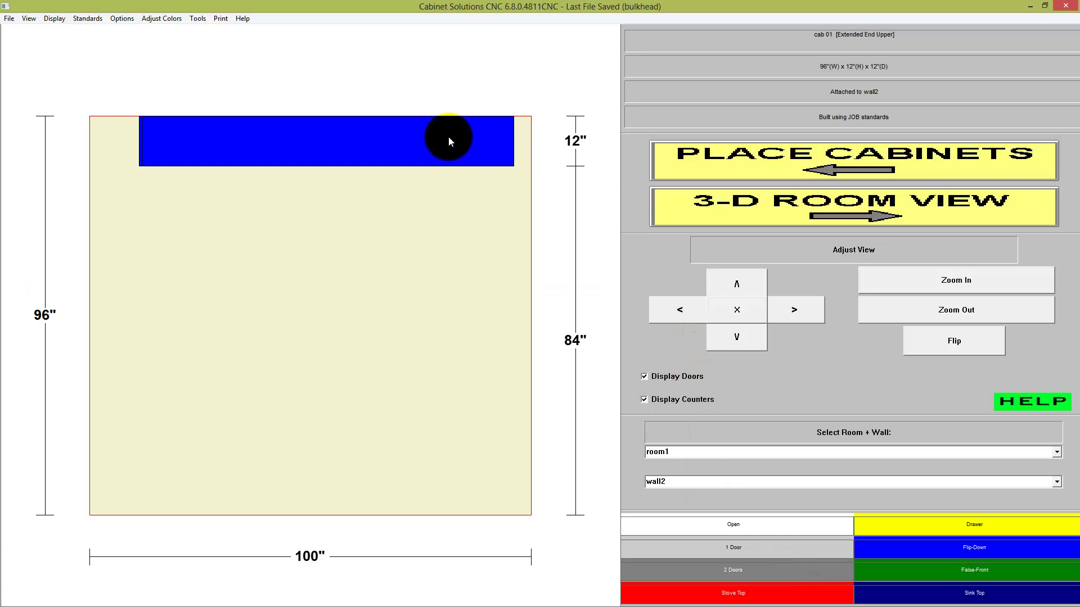
# - Reopen the door-front standards for cab 01's opening #1
pyautogui.click(414, 142)
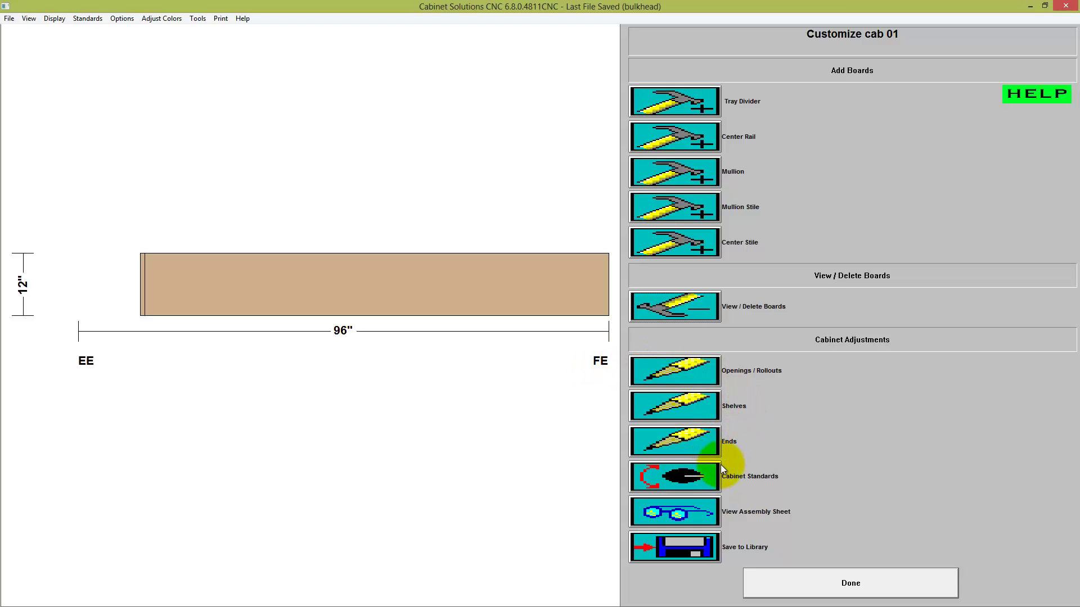
pyautogui.click(668, 369)
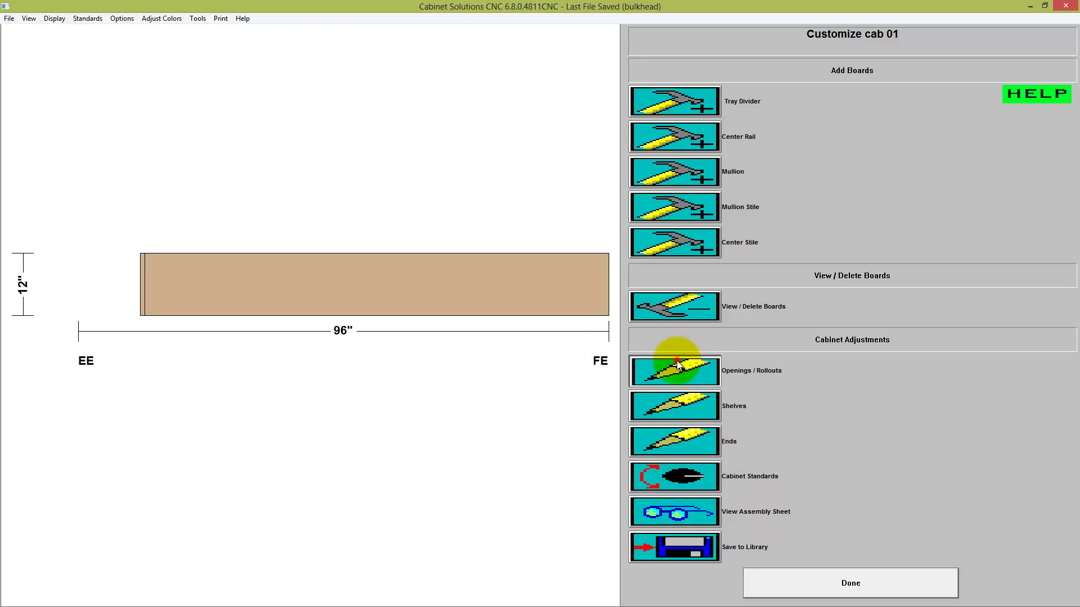
pyautogui.click(890, 499)
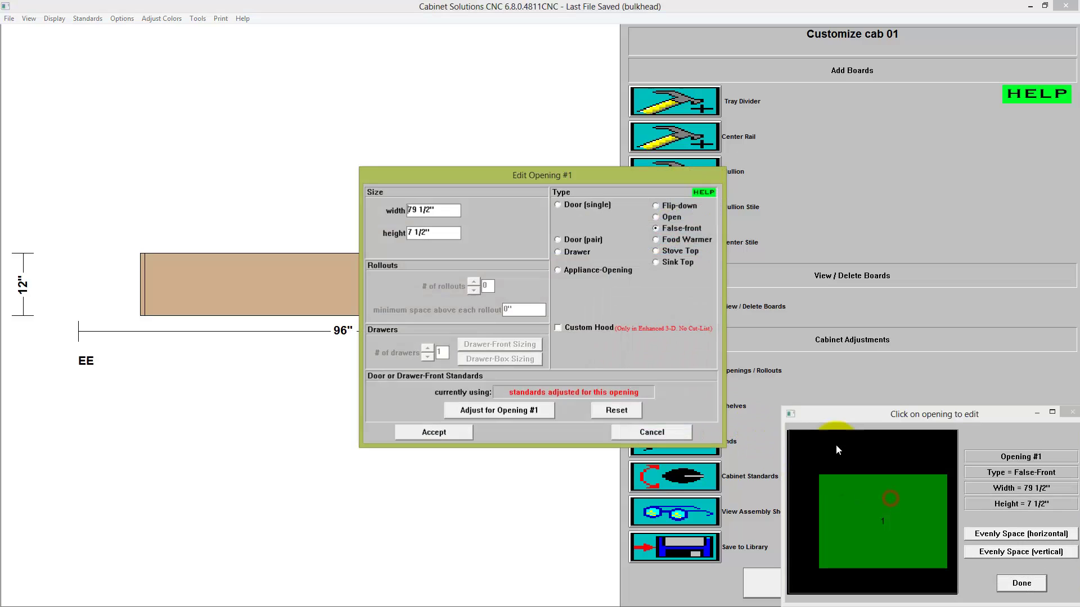
pyautogui.click(502, 408)
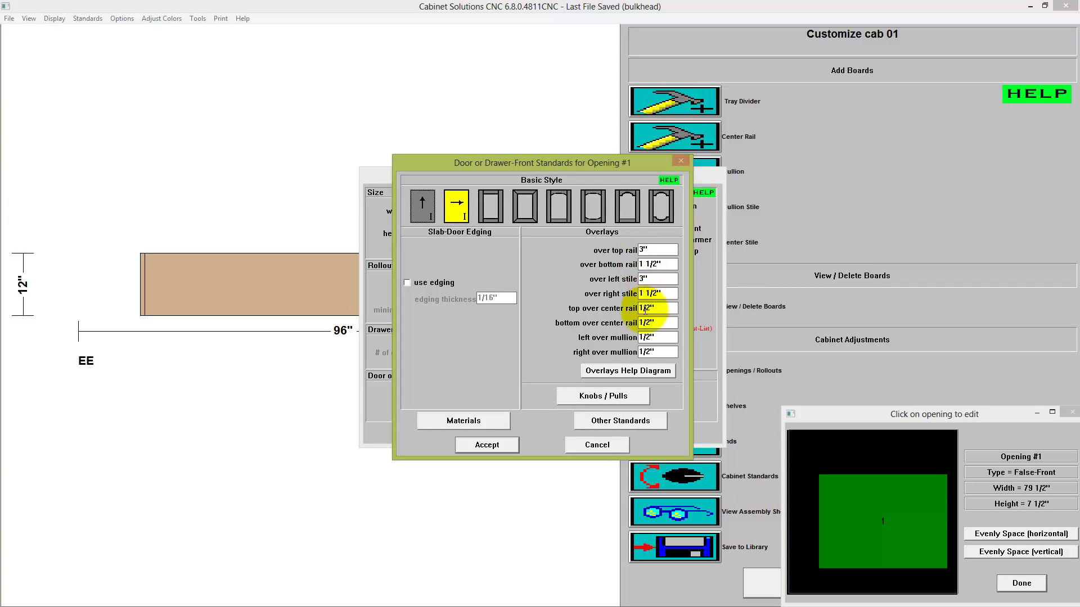
# - Change the left stile overlay to 3.75 and accept back to wall2's elevation
pyautogui.click(651, 279)
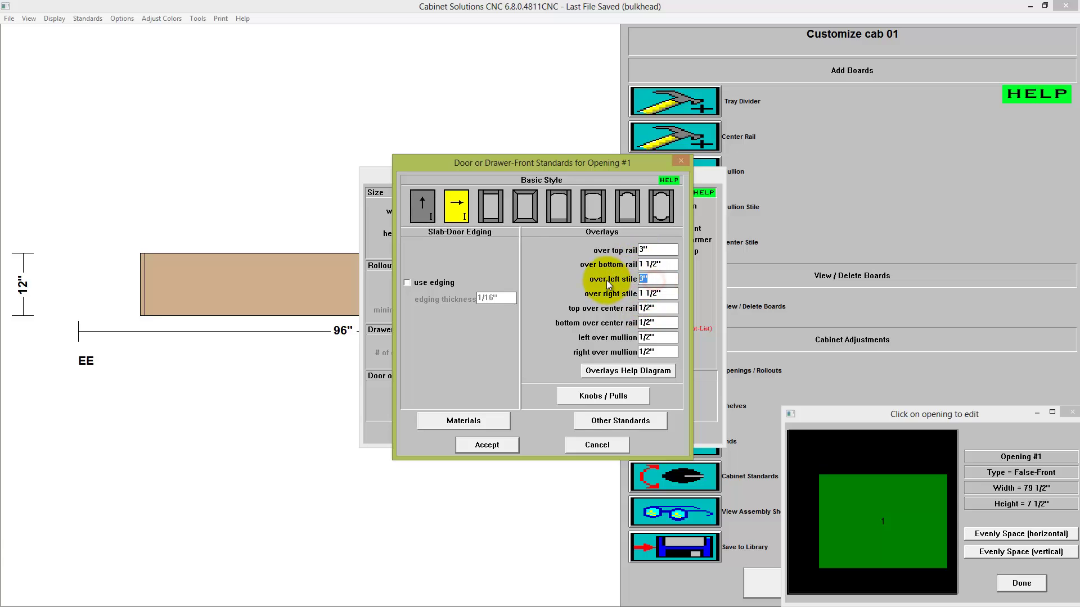
pyautogui.write('3.75')
pyautogui.click(664, 264)
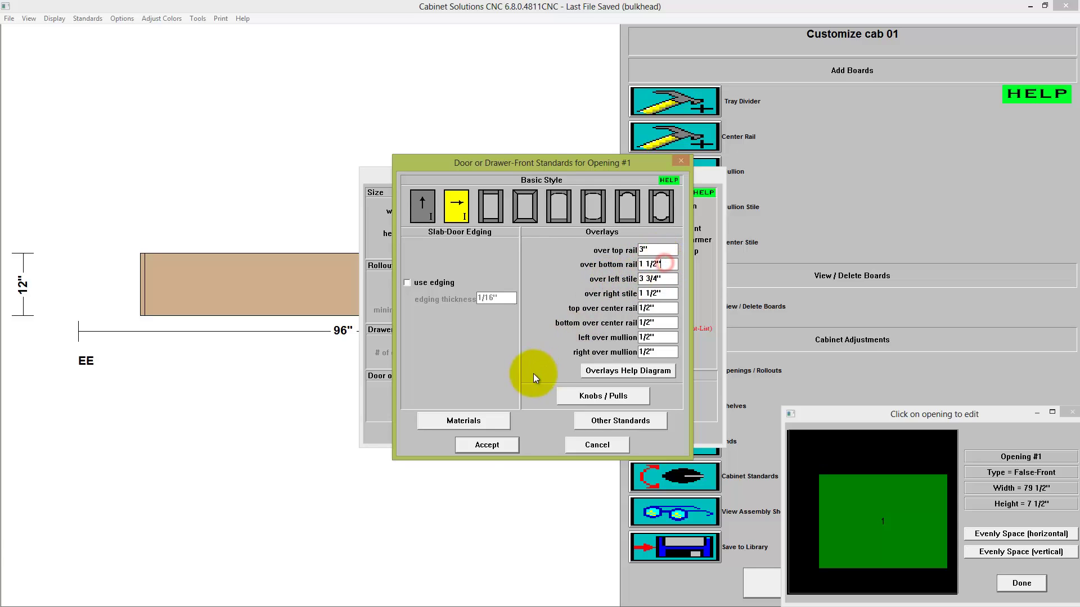
pyautogui.click(483, 445)
pyautogui.click(441, 431)
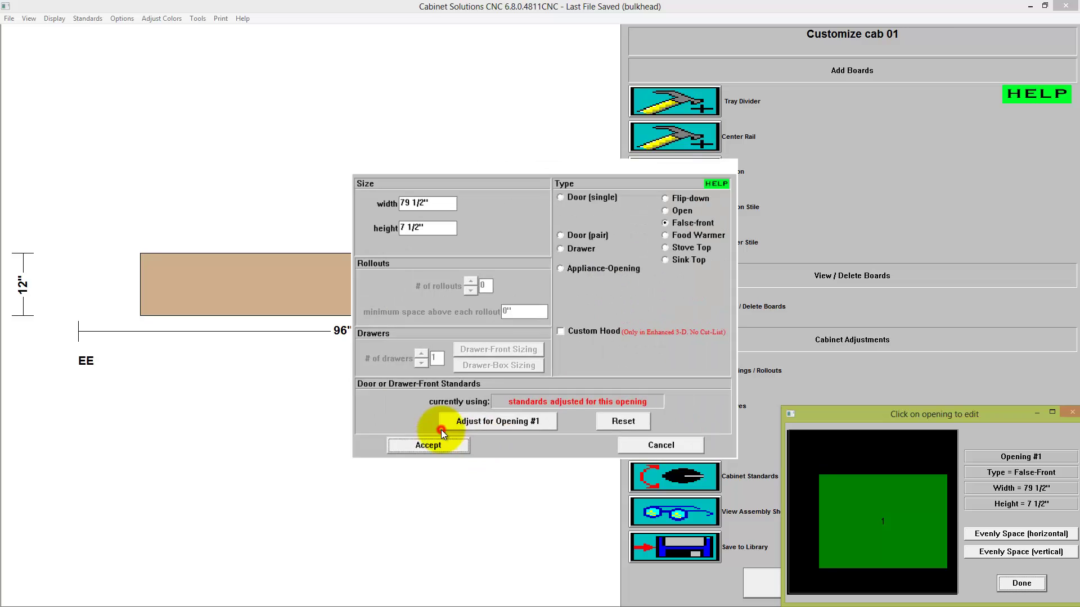
pyautogui.click(1020, 584)
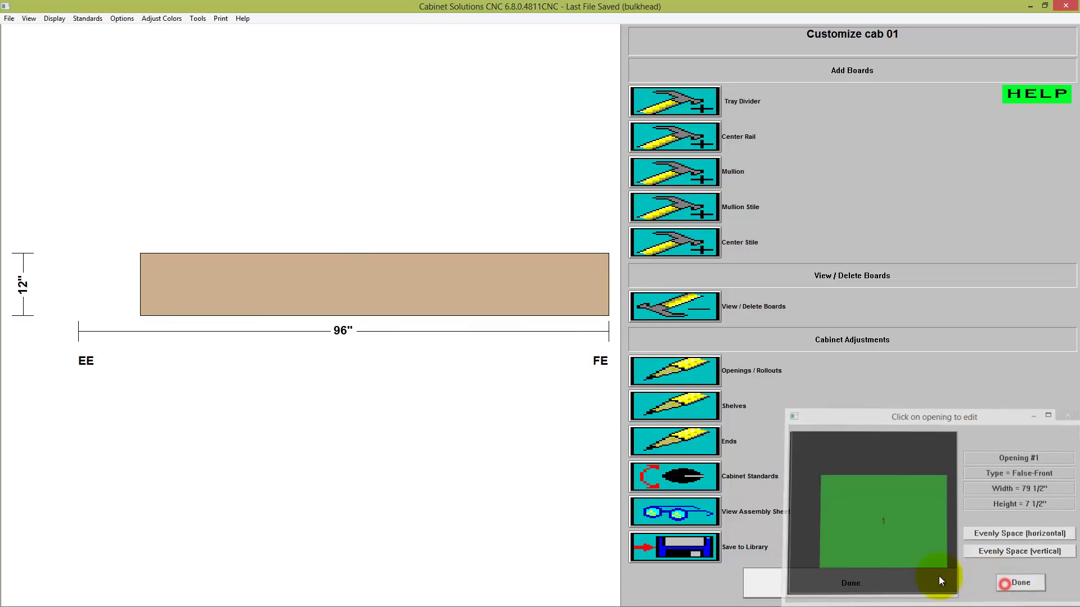
pyautogui.click(795, 584)
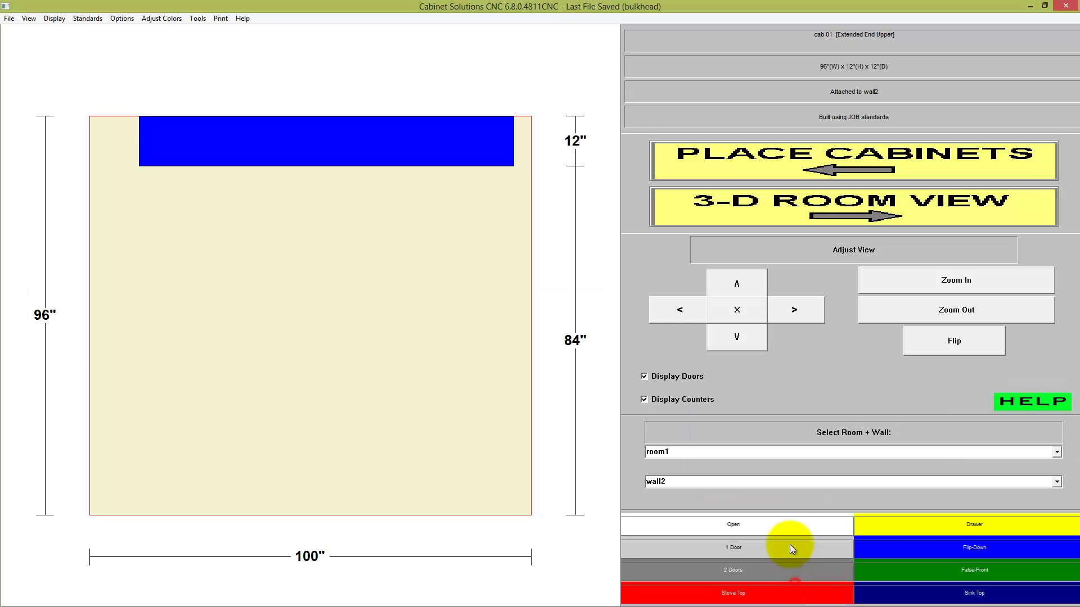
# - From the room plan, show the extended end upper's wall elevation
pyautogui.click(805, 171)
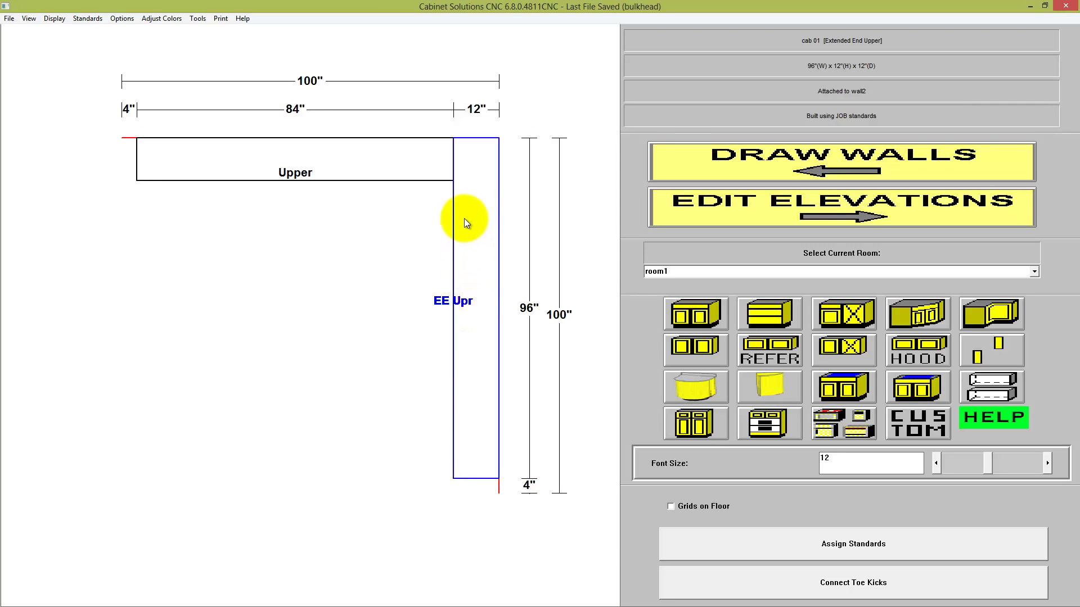
pyautogui.click(464, 221)
pyautogui.click(545, 424)
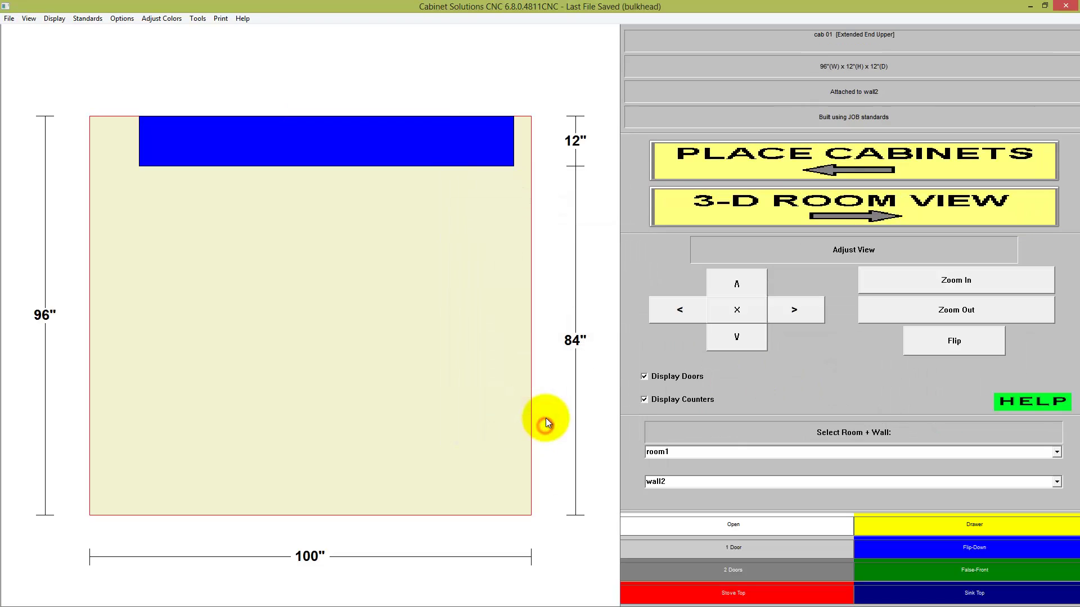
# - Go to the 84-inch Upper's wall elevation and customize cab 02
pyautogui.click(727, 160)
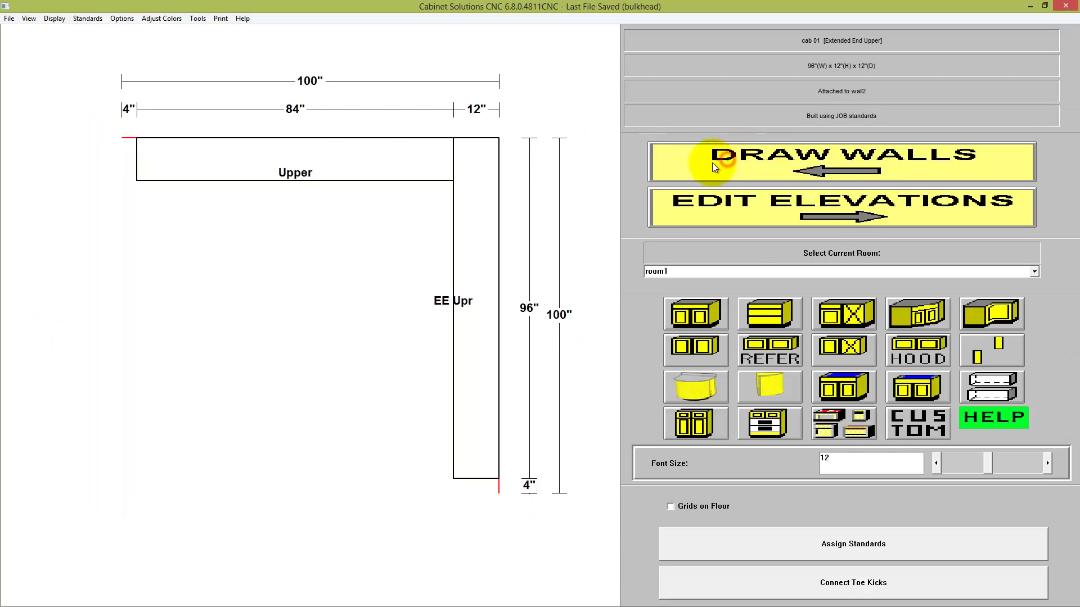
pyautogui.click(305, 155)
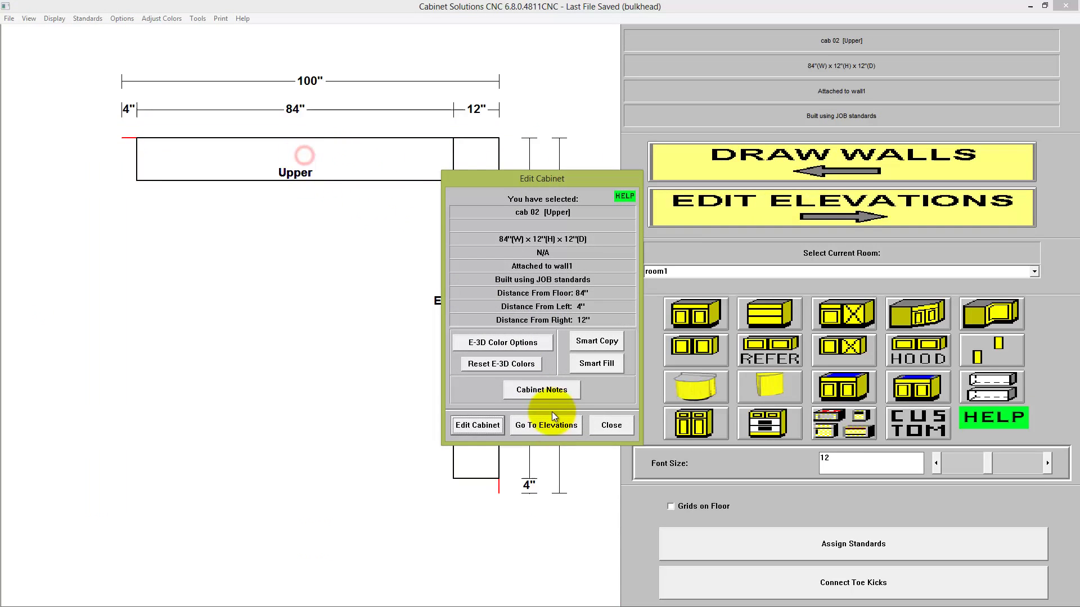
pyautogui.click(551, 426)
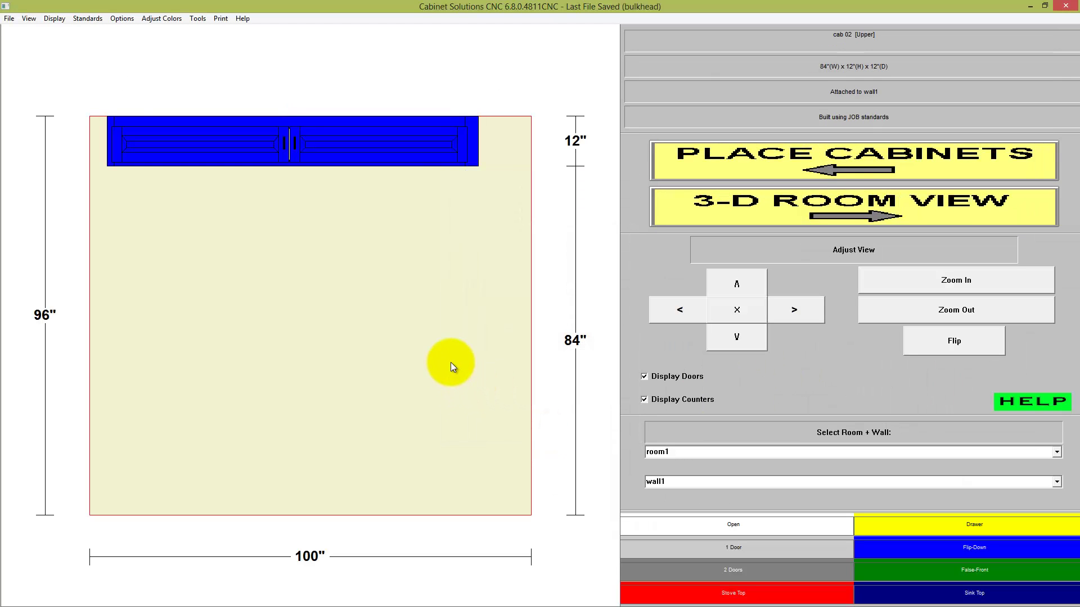
pyautogui.click(429, 151)
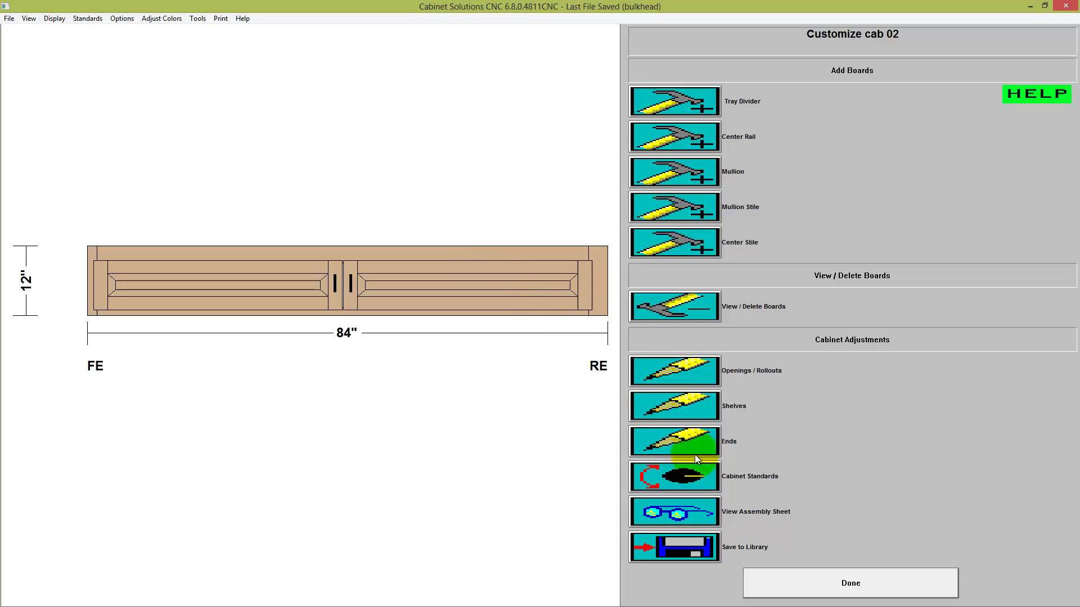
pyautogui.click(691, 508)
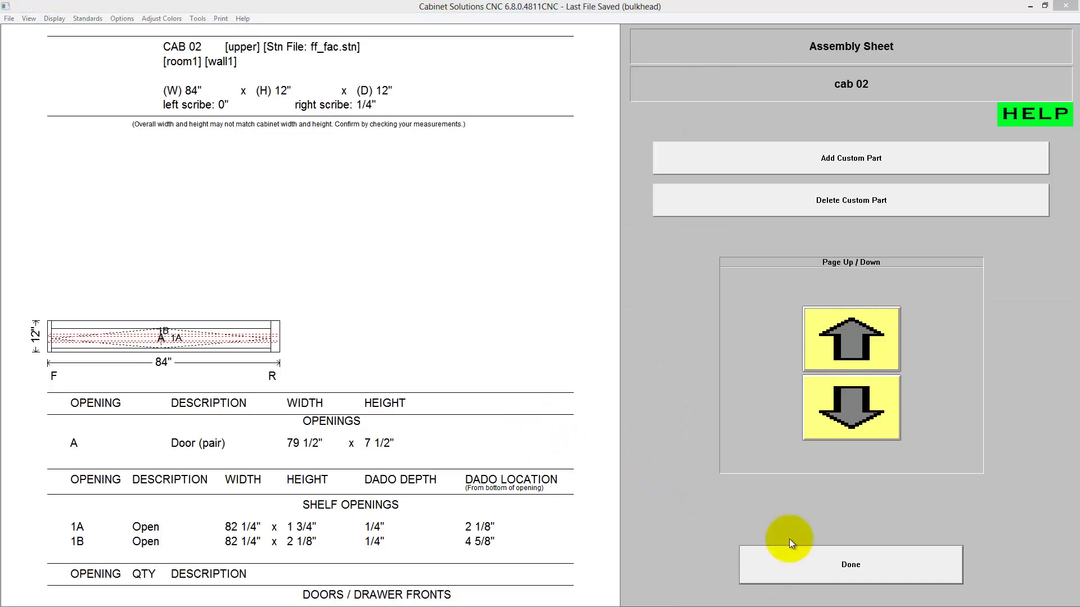
pyautogui.click(856, 426)
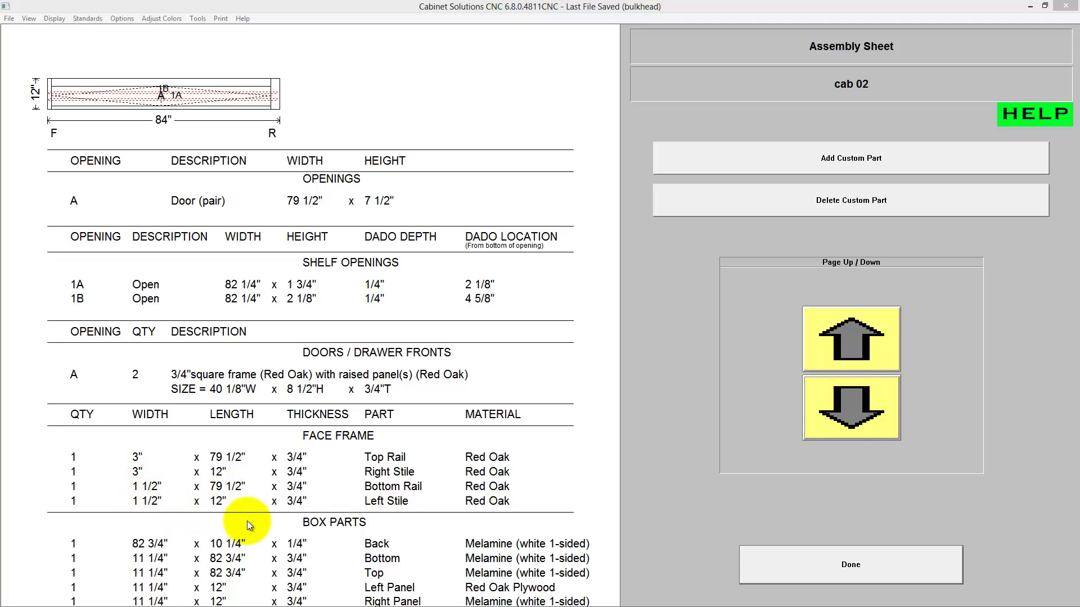
pyautogui.click(819, 562)
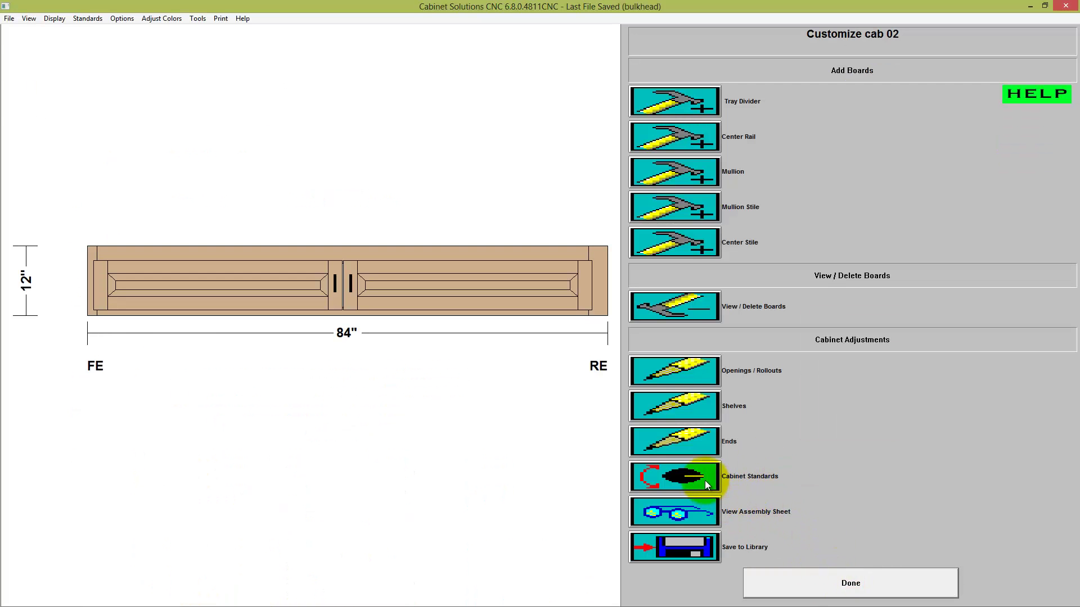
# - Make cab 02's opening #1 a false front and show its knobs/pulls settings with no hardware
pyautogui.click(694, 383)
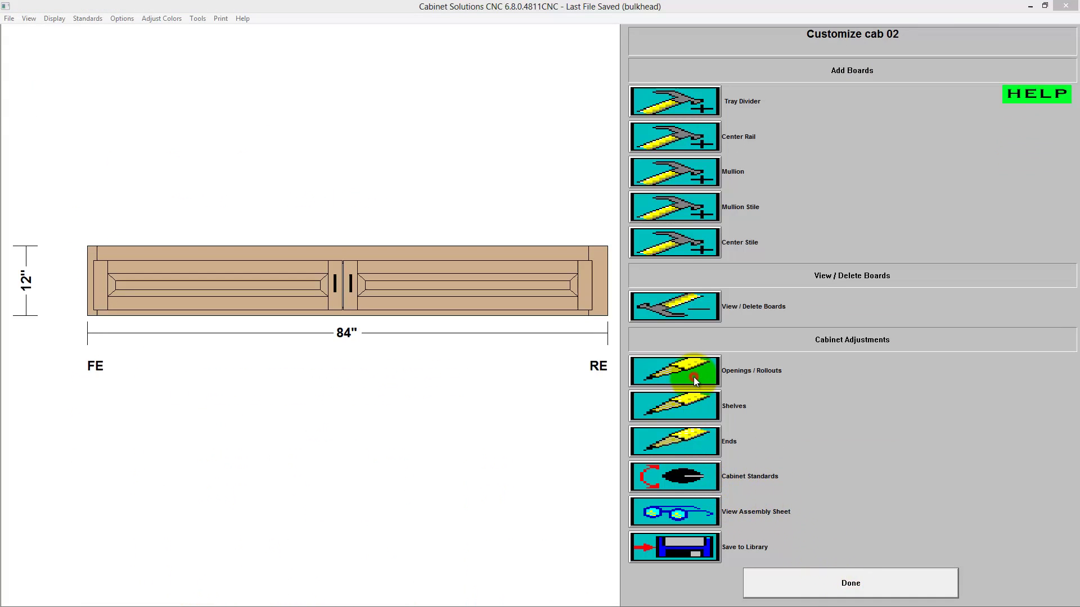
pyautogui.click(880, 493)
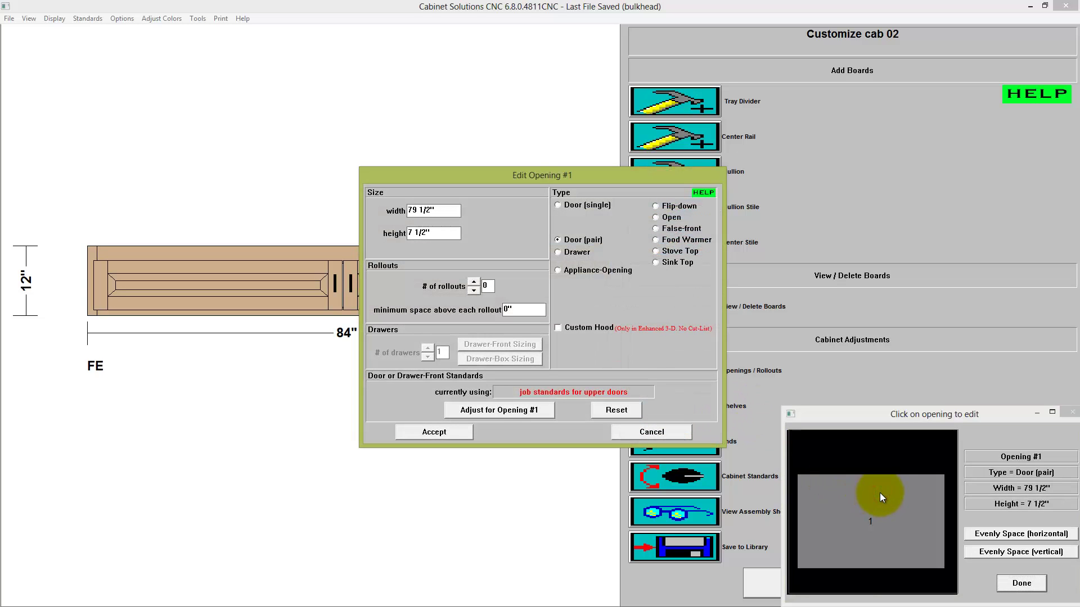
pyautogui.click(671, 230)
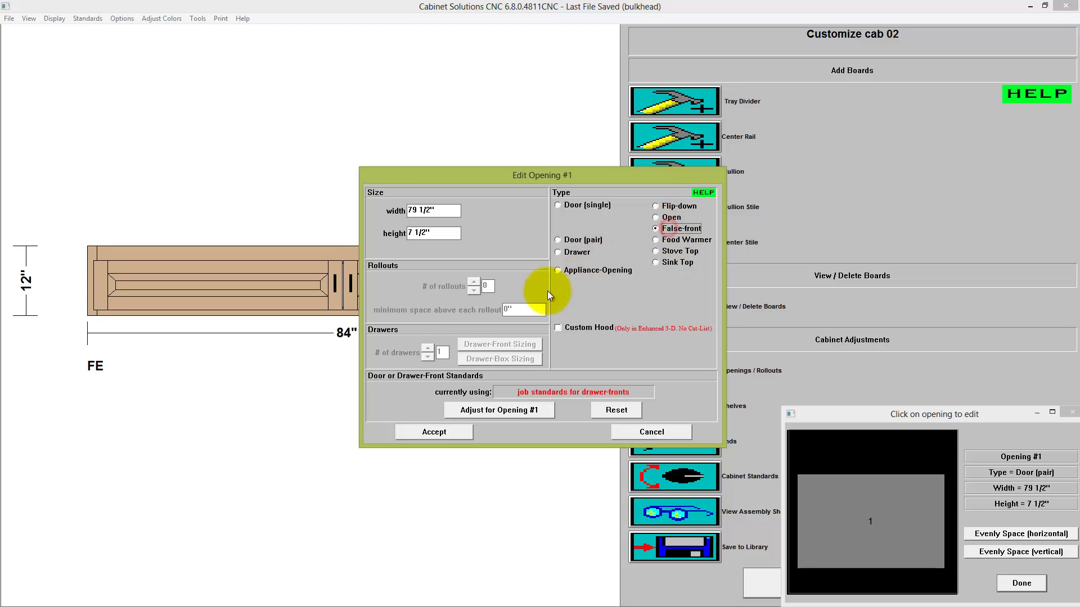
pyautogui.click(496, 410)
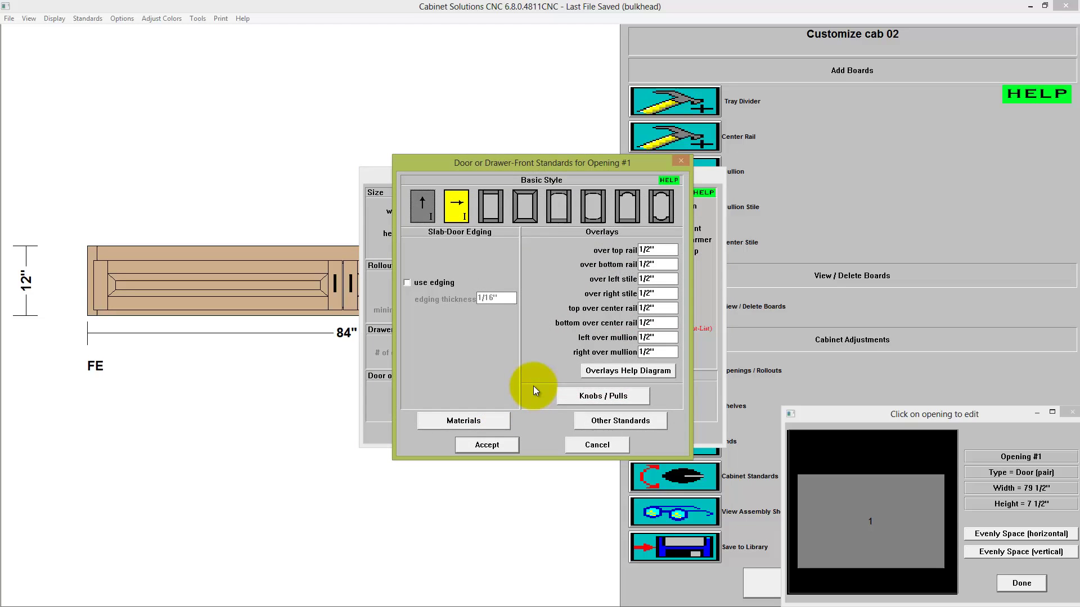
pyautogui.click(606, 394)
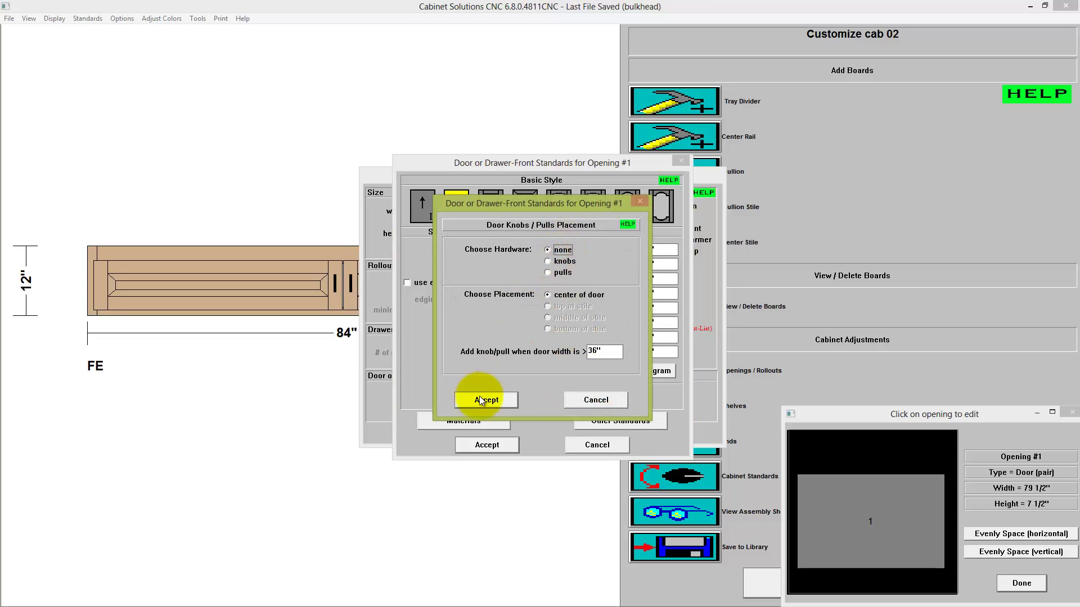
# - Keep no hardware and set false-front overlays: top rail 3", right stile 3", bottom rail and left stile 1½"
pyautogui.click(484, 398)
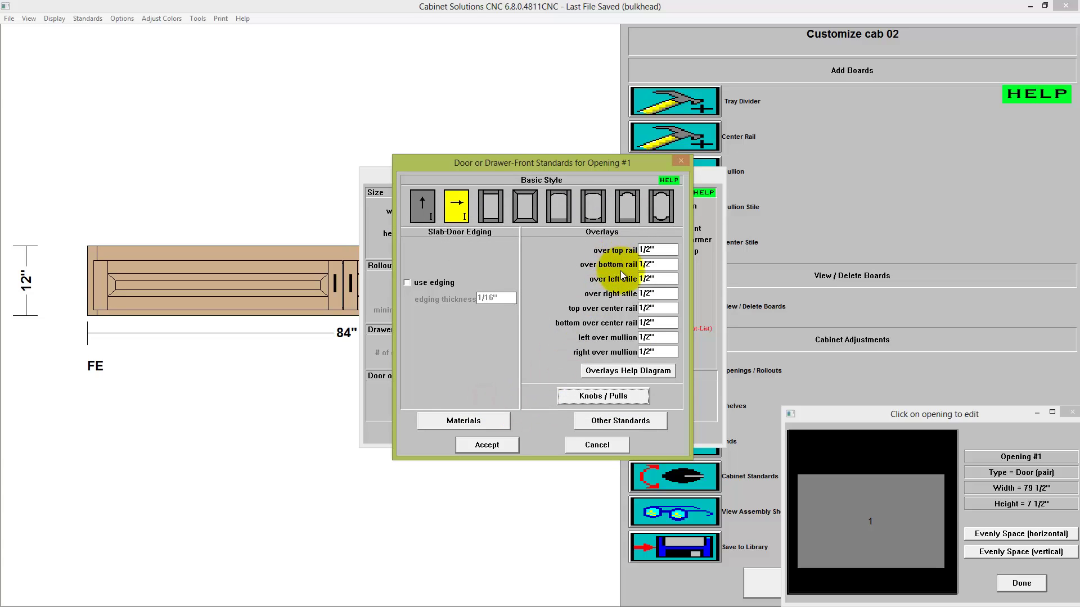
pyautogui.click(655, 250)
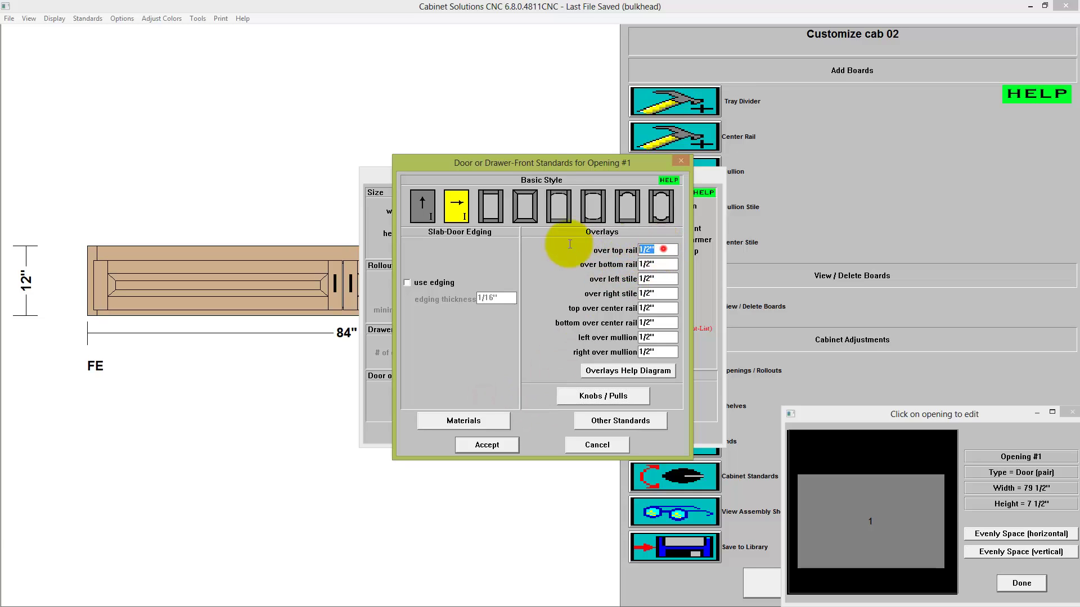
pyautogui.write('3')
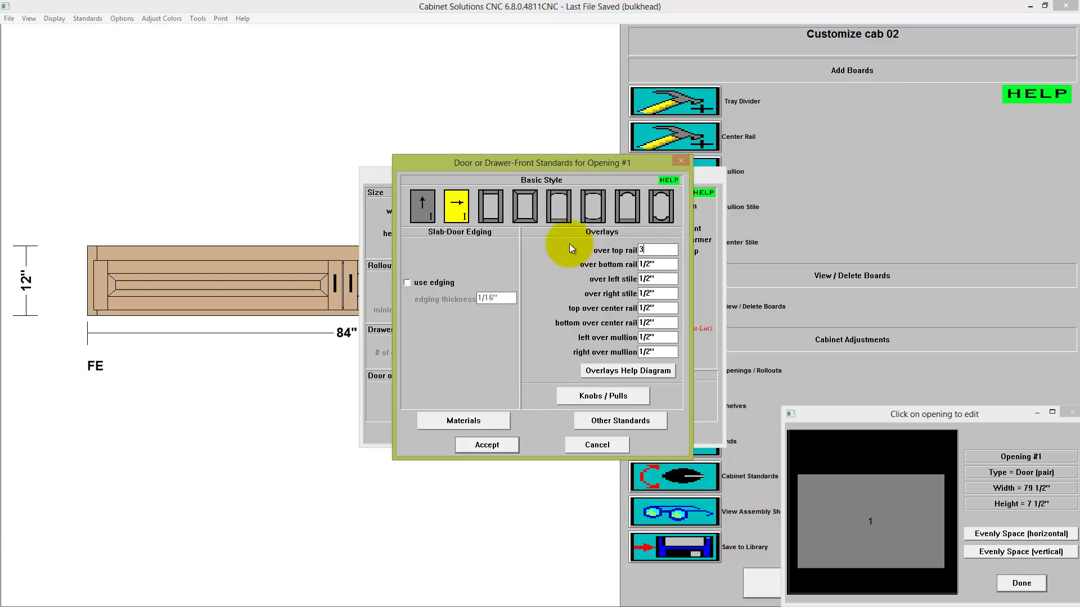
pyautogui.click(659, 293)
pyautogui.write('3')
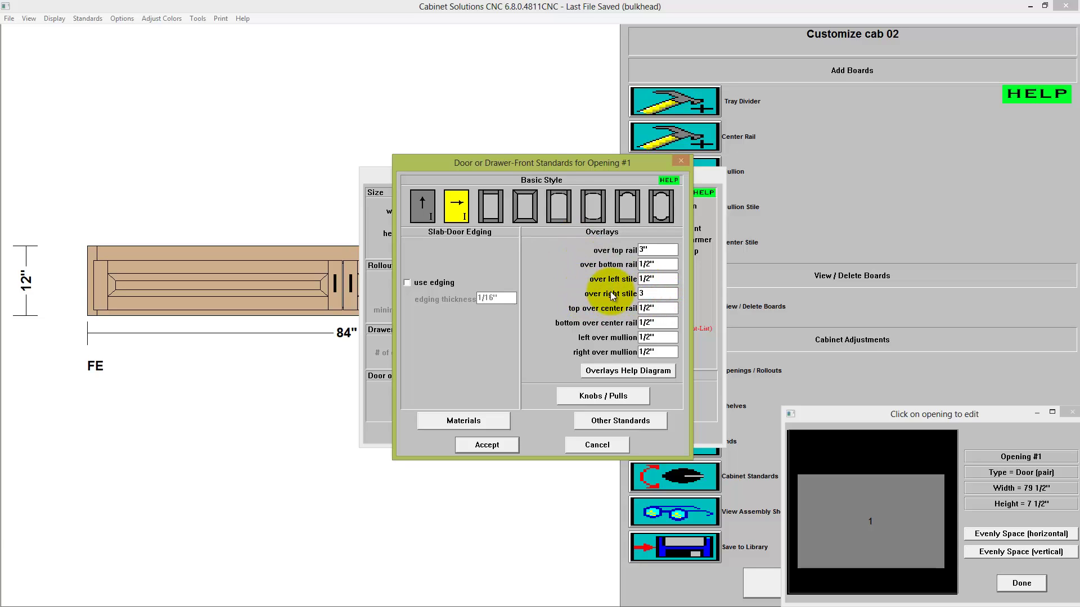
pyautogui.click(659, 264)
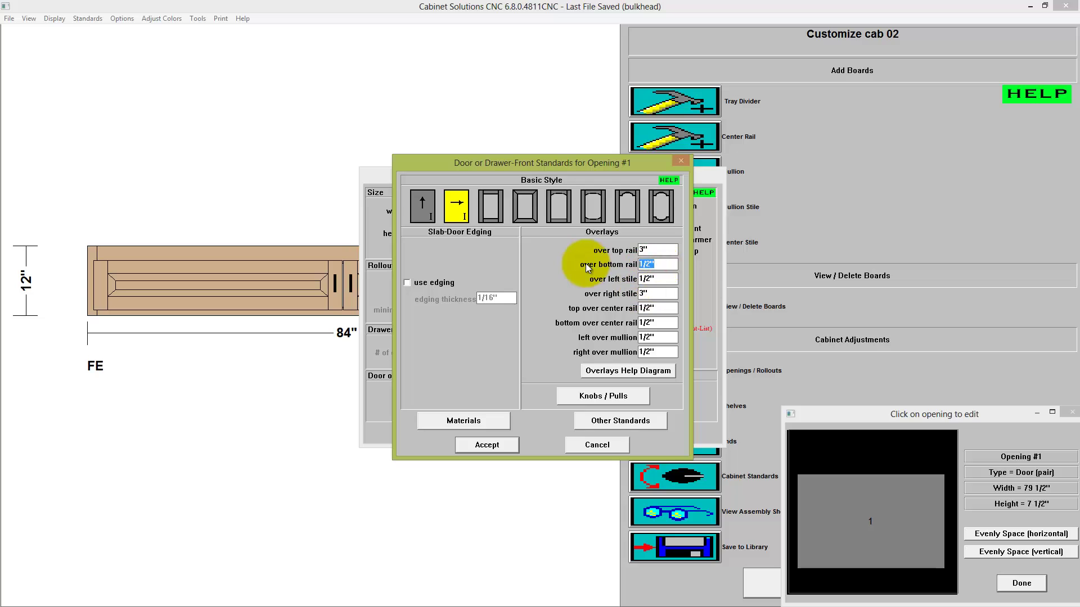
pyautogui.write('1.5')
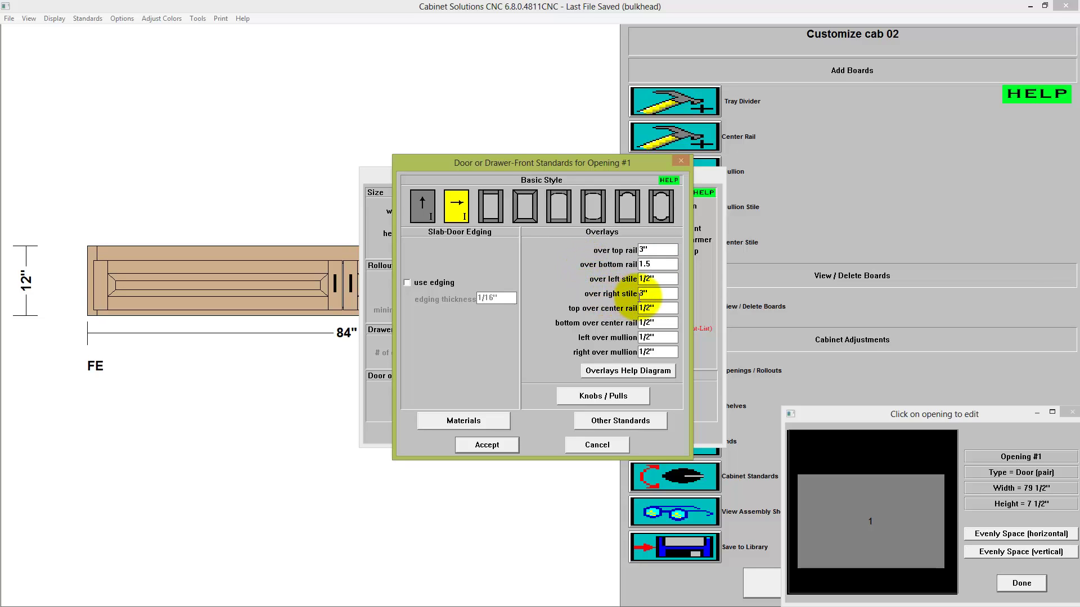
pyautogui.click(656, 279)
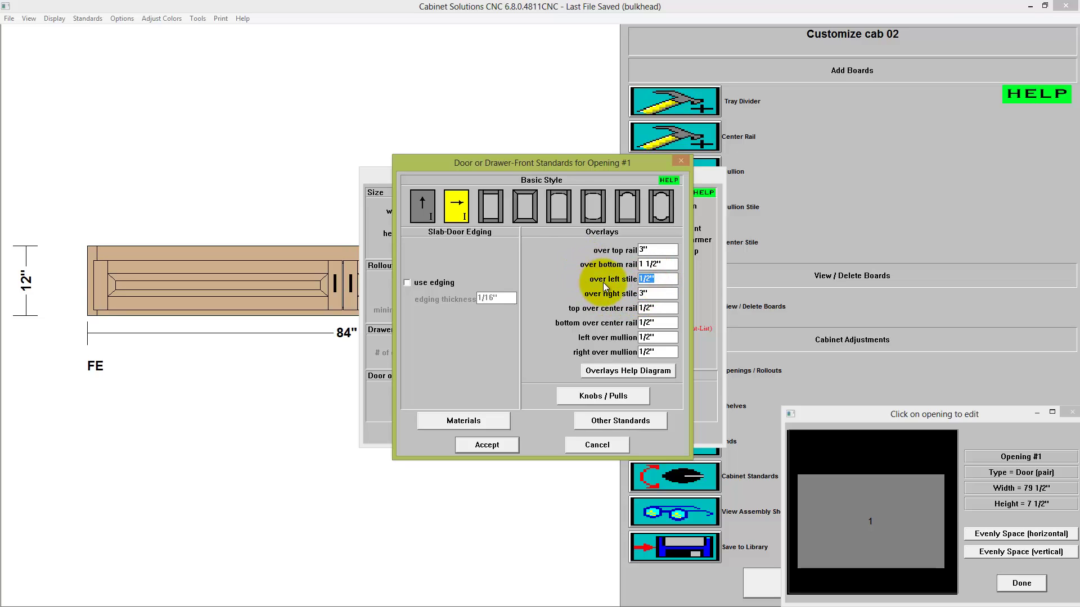
pyautogui.write('1.5')
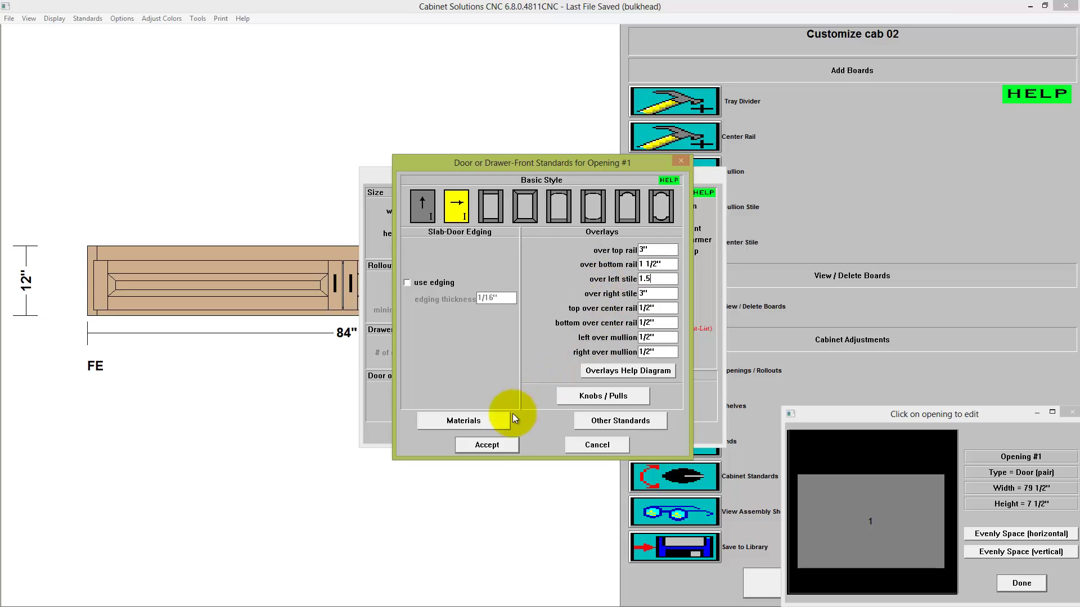
pyautogui.click(496, 444)
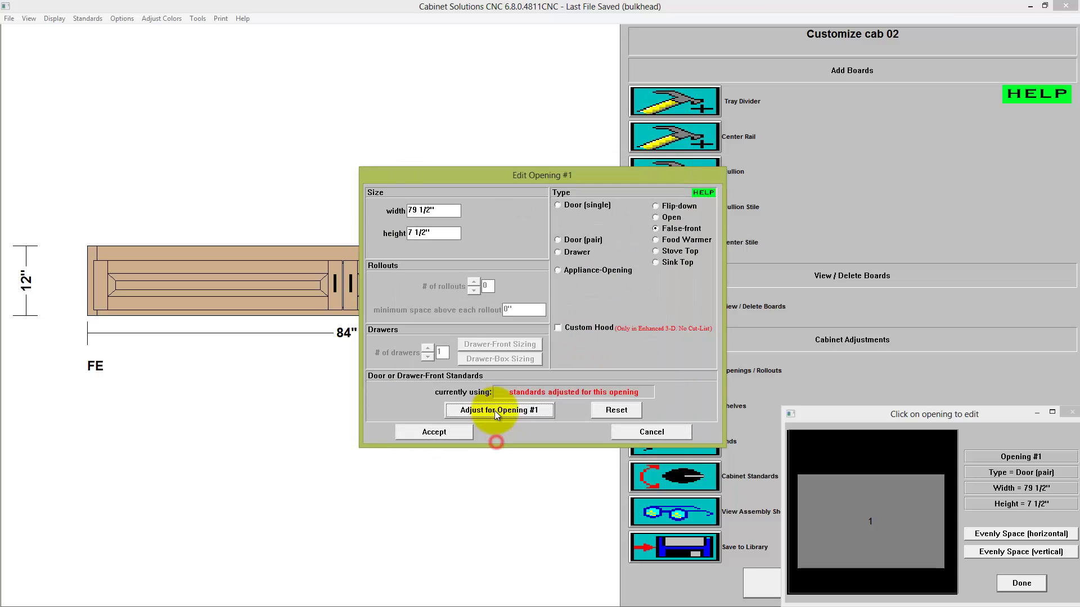
pyautogui.click(450, 431)
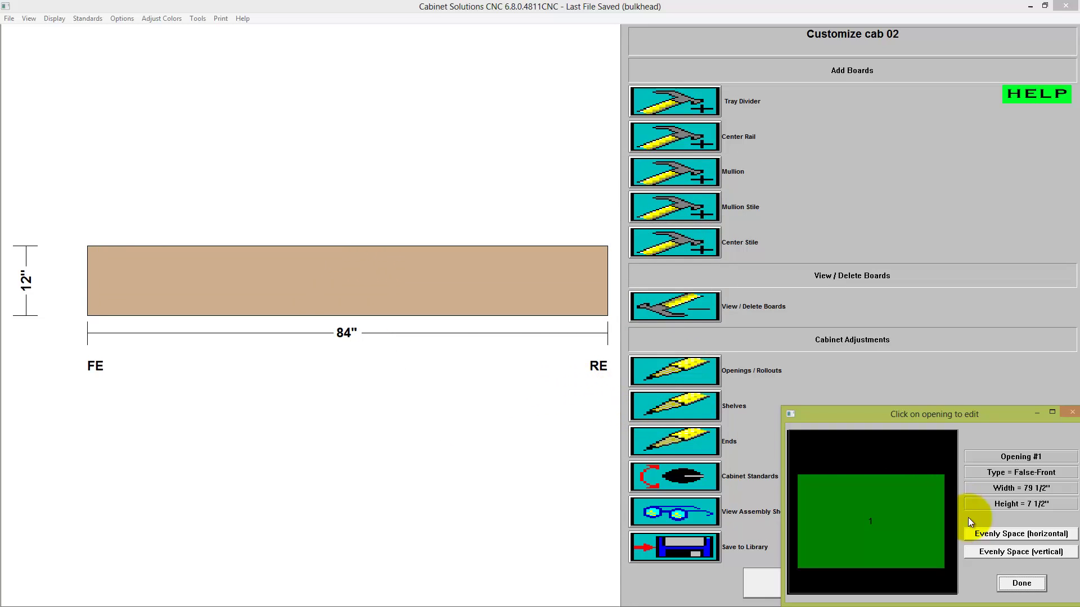
# - Finish the opening and Customize windows for cab 02, then switch to the 3-D room view
pyautogui.click(1005, 572)
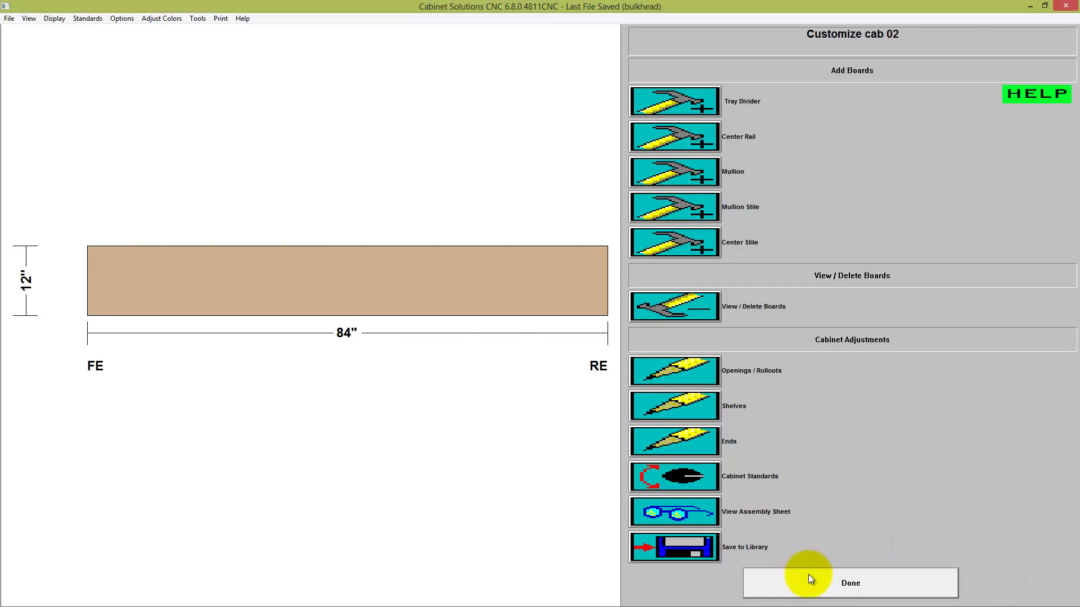
pyautogui.click(808, 576)
pyautogui.click(788, 206)
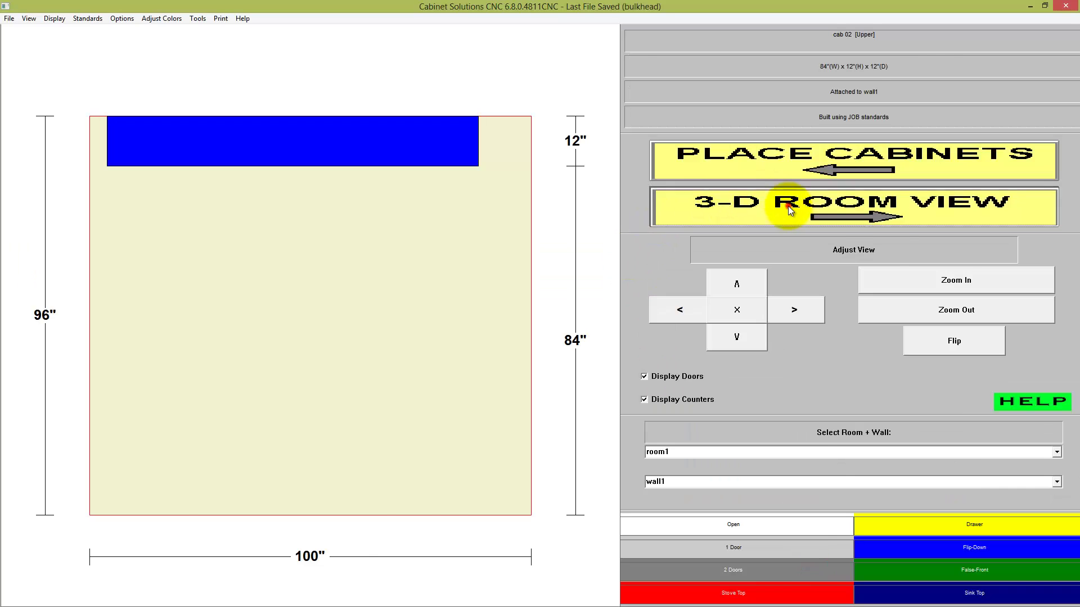